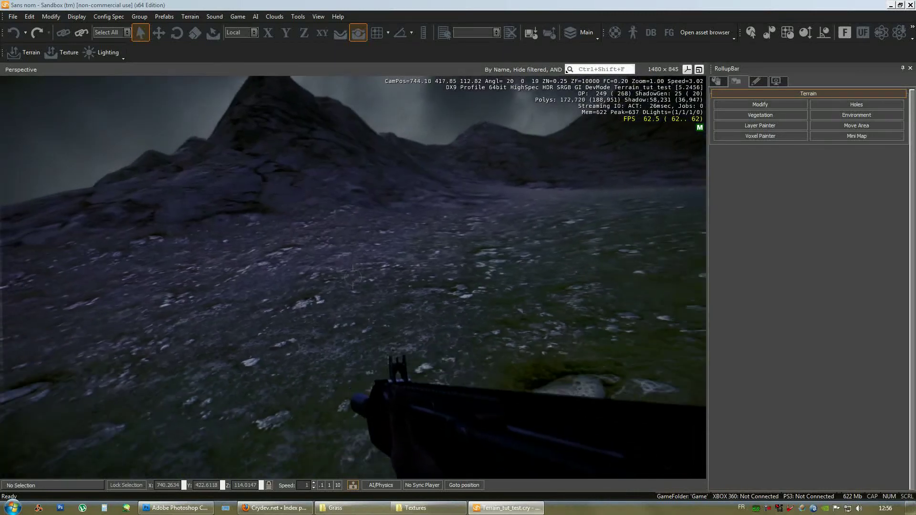
Walk the rocky slope in game mode to check the ground textures, and return to the editor.
{"action": "key", "text": "s"}
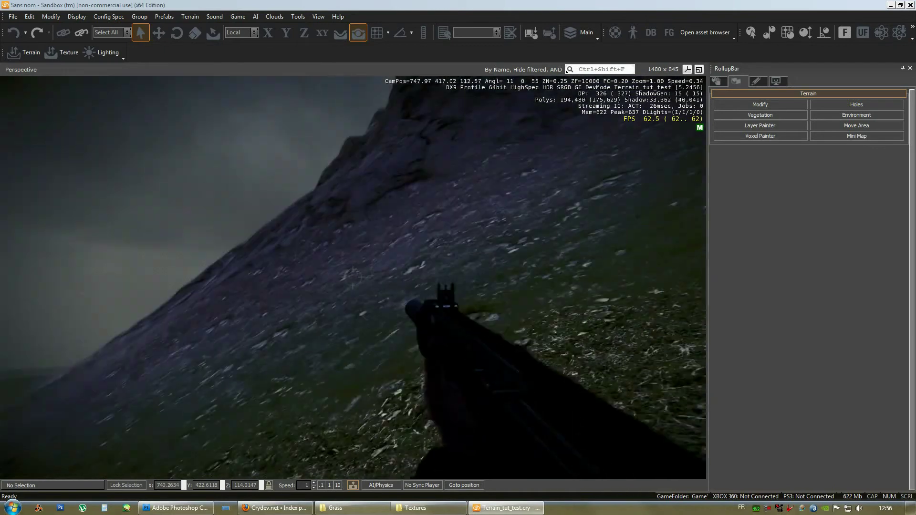
{"action": "key", "text": "w"}
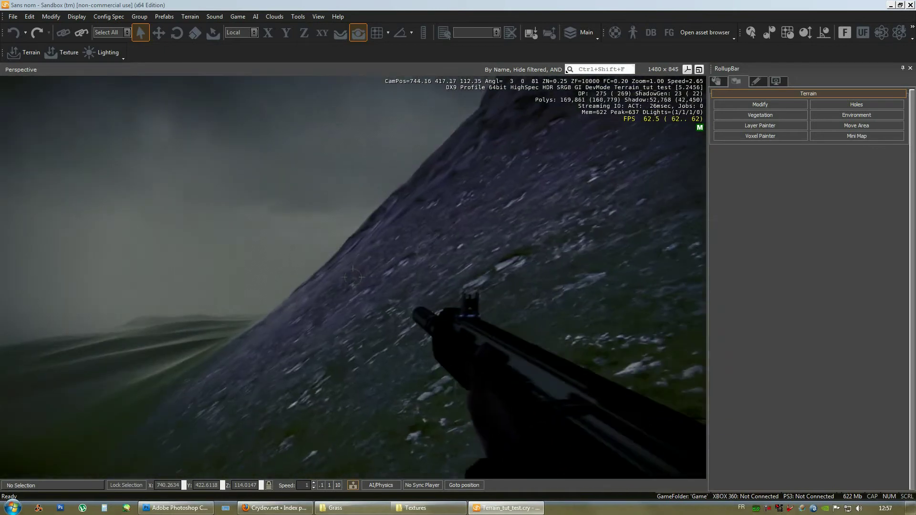
{"action": "key", "text": "ctrl+g"}
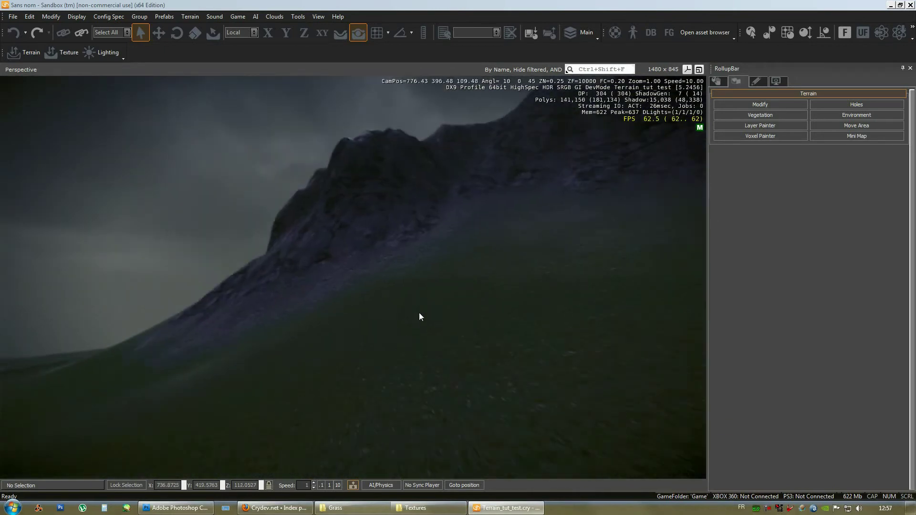
Examine the slope's rock and grass ground textures from a distance and close up.
{"action": "key", "text": "a"}
{"action": "right_click_drag", "start_coordinate": [419, 313], "coordinate": [419, 312]}
{"action": "key", "text": "w"}
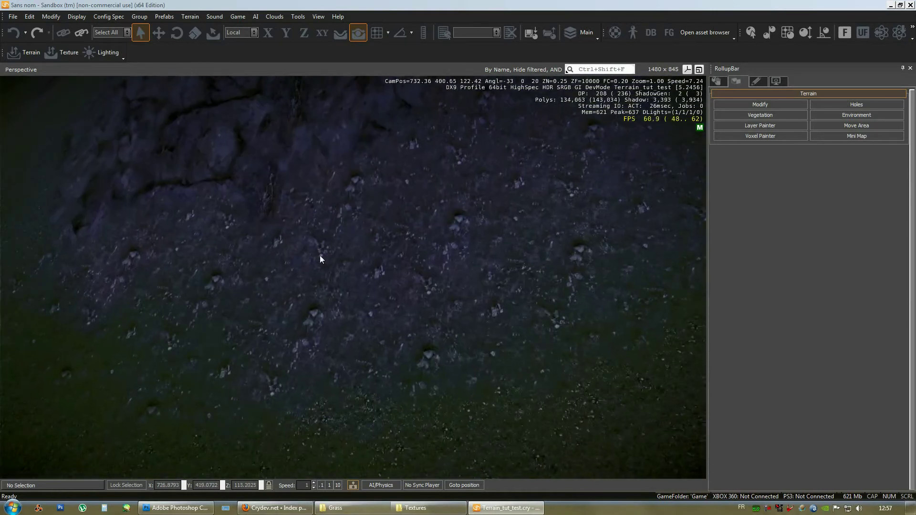
{"action": "key", "text": "w"}
{"action": "right_click_drag", "start_coordinate": [448, 254], "coordinate": [447, 253]}
{"action": "key", "text": "s"}
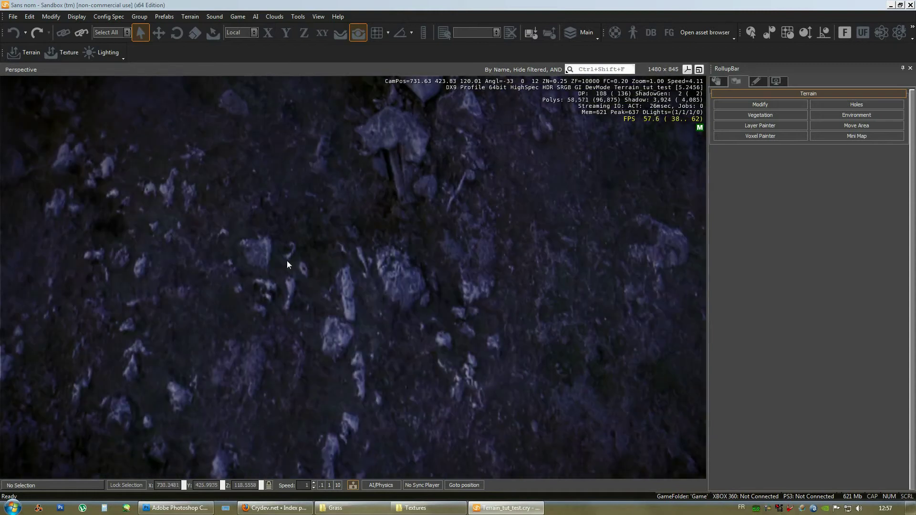
{"action": "right_click_drag", "start_coordinate": [286, 260], "coordinate": [286, 260]}
{"action": "mouse_move", "coordinate": [402, 316]}
{"action": "right_mouse_down"}
{"action": "mouse_move", "coordinate": [392, 316]}
{"action": "mouse_move", "coordinate": [412, 314]}
{"action": "mouse_move", "coordinate": [403, 316]}
{"action": "right_mouse_up"}
{"action": "key", "text": "s"}
{"action": "key", "text": "s"}
{"action": "key", "text": "w"}
{"action": "mouse_move", "coordinate": [403, 317]}
{"action": "right_mouse_down"}
{"action": "mouse_move", "coordinate": [382, 312]}
{"action": "mouse_move", "coordinate": [405, 318]}
{"action": "right_mouse_up"}
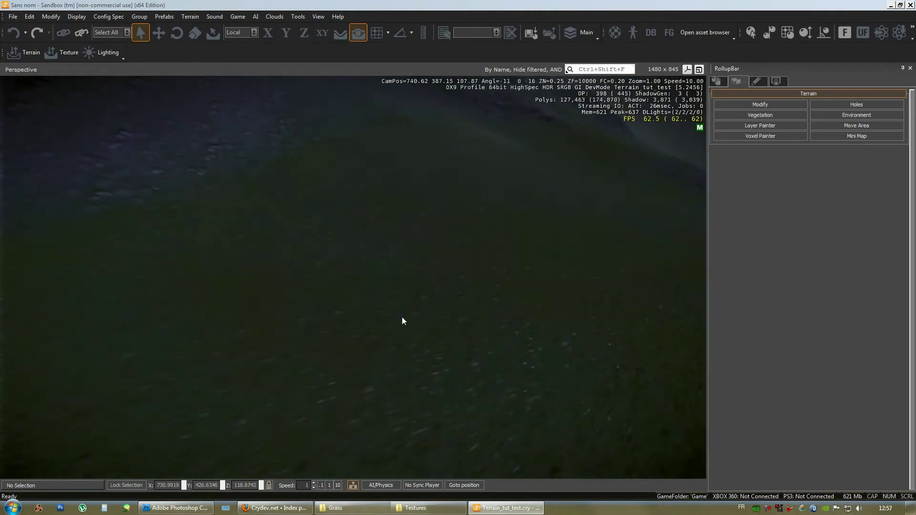
Test the view of the mountain from the grassy hillside in game mode, and leave game mode.
{"action": "key", "text": "w"}
{"action": "key", "text": "ctrl+g"}
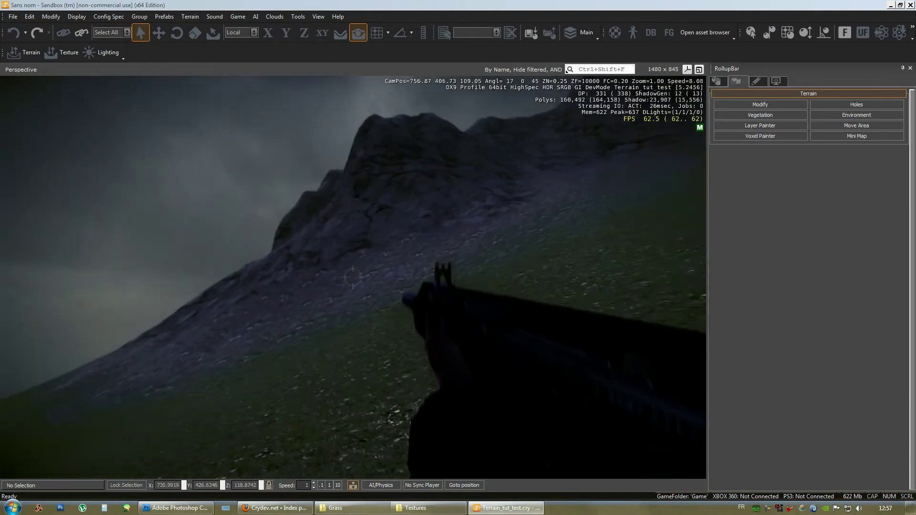
{"action": "key", "text": "Escape"}
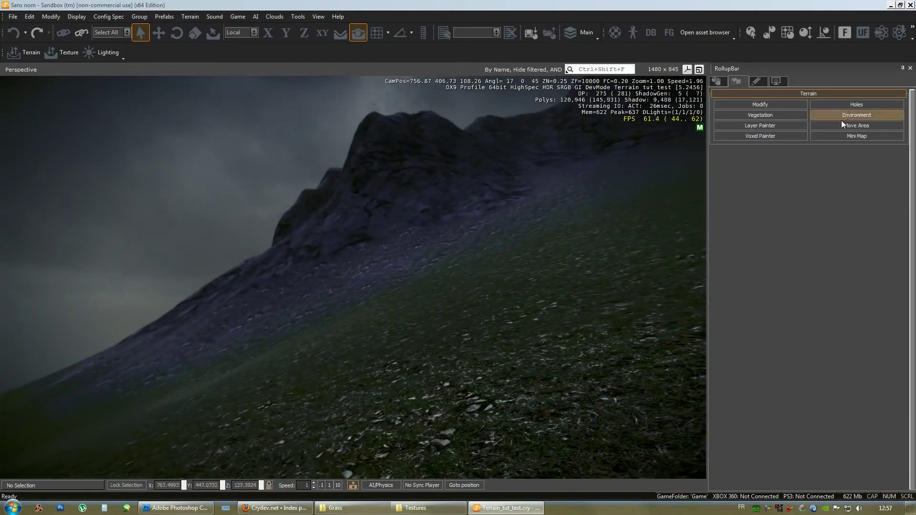
Open the terrain's Environment settings and set DetailLayersViewDistRatio to 1.
{"action": "left_click", "coordinate": [863, 112]}
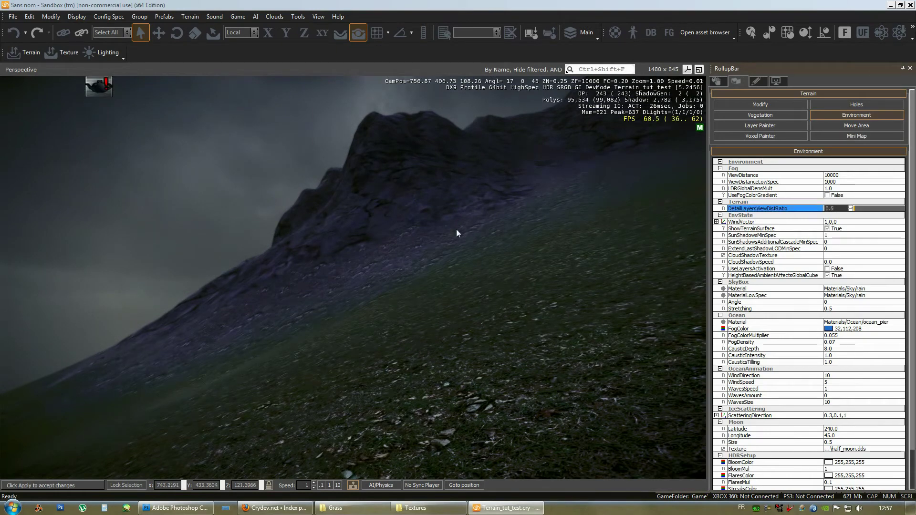
{"action": "right_click_drag", "start_coordinate": [457, 233], "coordinate": [523, 210]}
{"action": "key", "text": "s"}
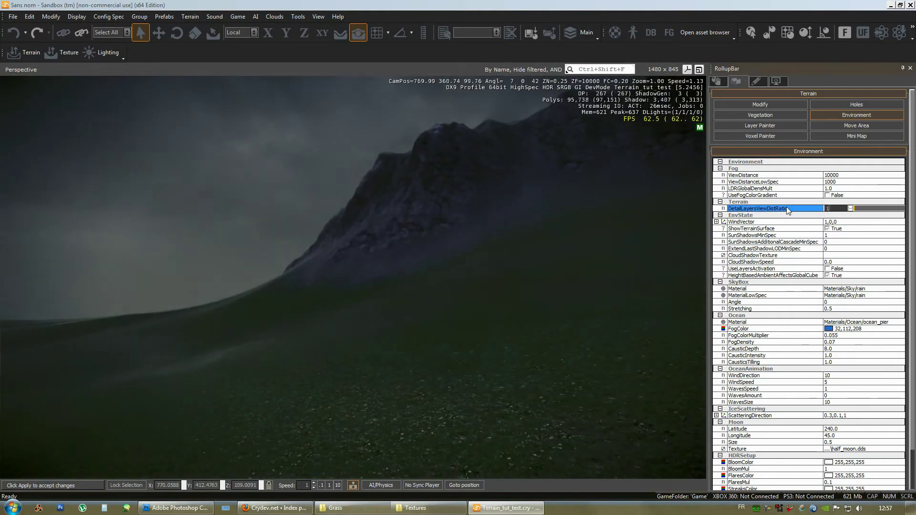
{"action": "right_click_drag", "start_coordinate": [517, 159], "coordinate": [361, 241]}
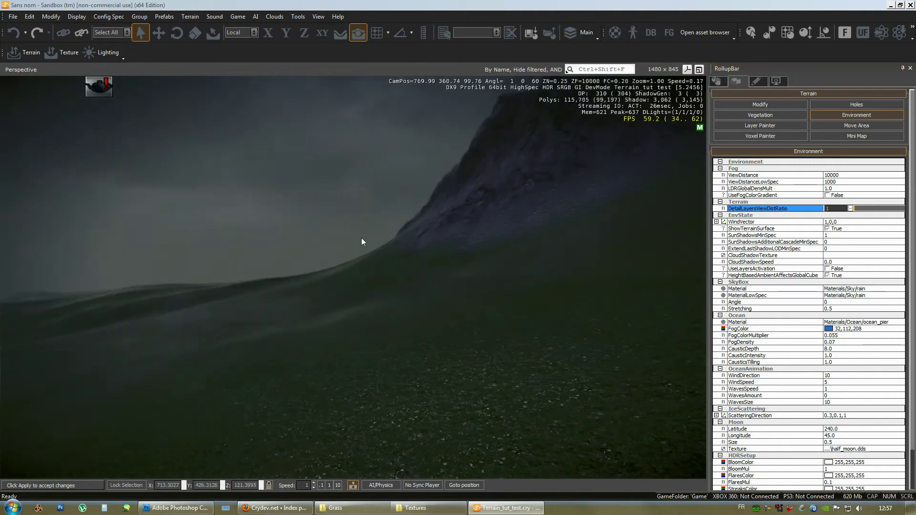
{"action": "right_click_drag", "start_coordinate": [323, 264], "coordinate": [362, 253]}
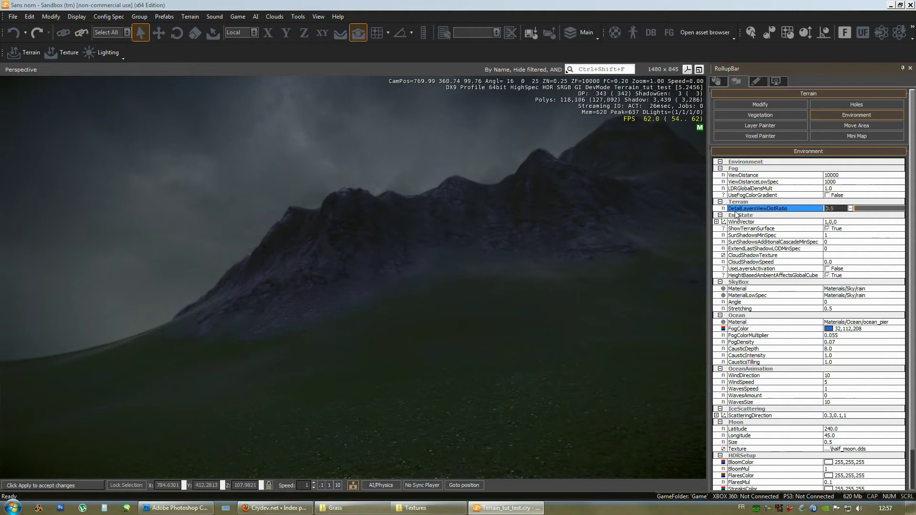
Set DetailLayersViewDistRatio to 0.5 and compare the mountain's texture detail from several distances.
{"action": "key", "text": "w"}
{"action": "right_click_drag", "start_coordinate": [356, 245], "coordinate": [356, 245]}
{"action": "key", "text": "w"}
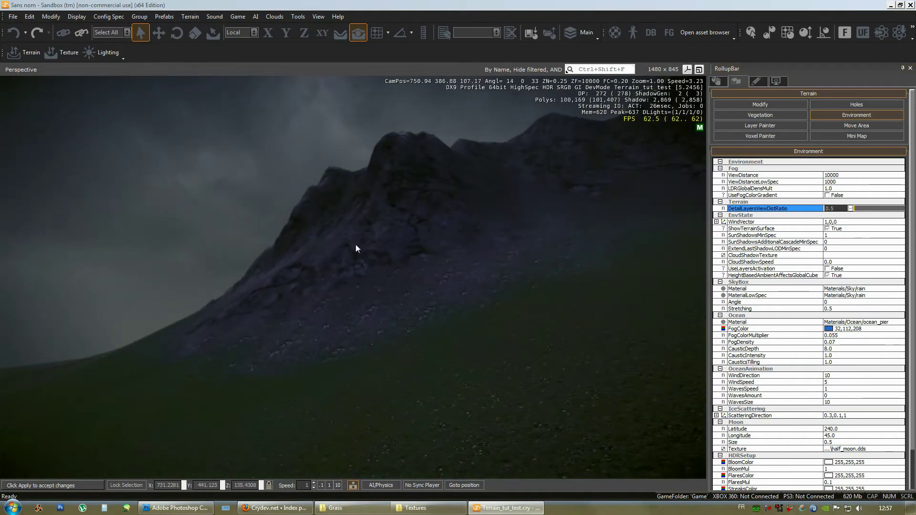
{"action": "key", "text": "w"}
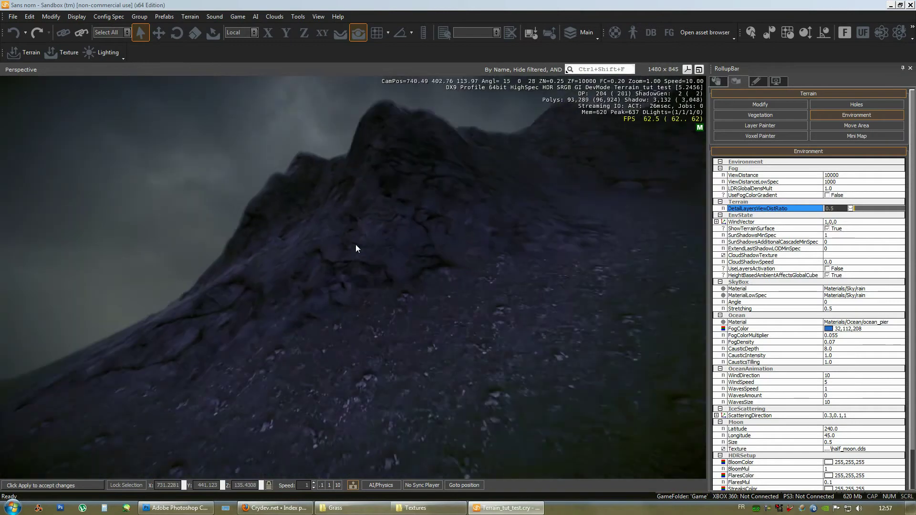
{"action": "key", "text": "s"}
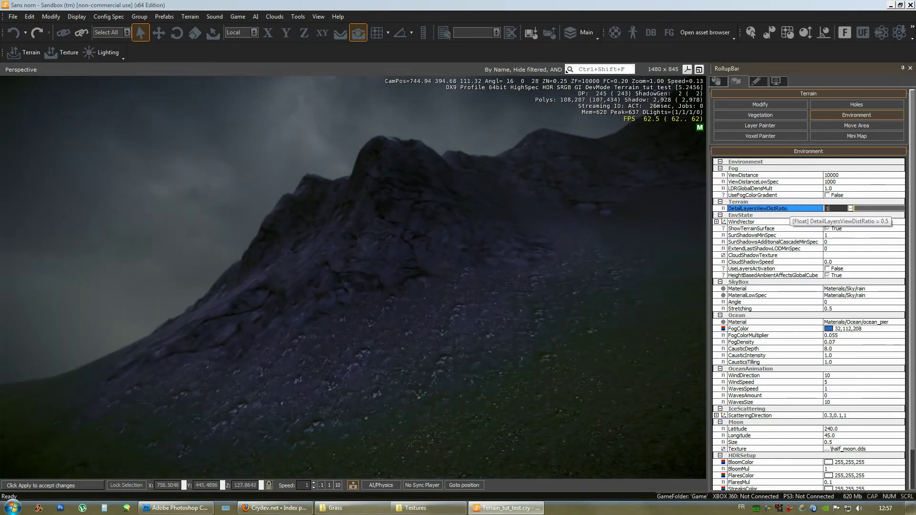
Set DetailLayersViewDistRatio back to 1 and check the detail textures on the mountain.
{"action": "right_click_drag", "start_coordinate": [417, 334], "coordinate": [437, 292]}
{"action": "key", "text": "w"}
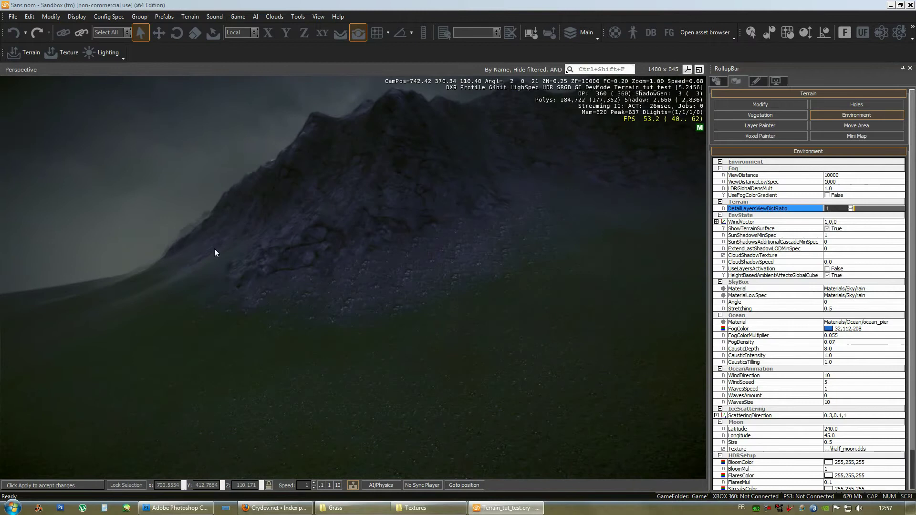
{"action": "right_click_drag", "start_coordinate": [525, 216], "coordinate": [456, 286]}
{"action": "key", "text": "w"}
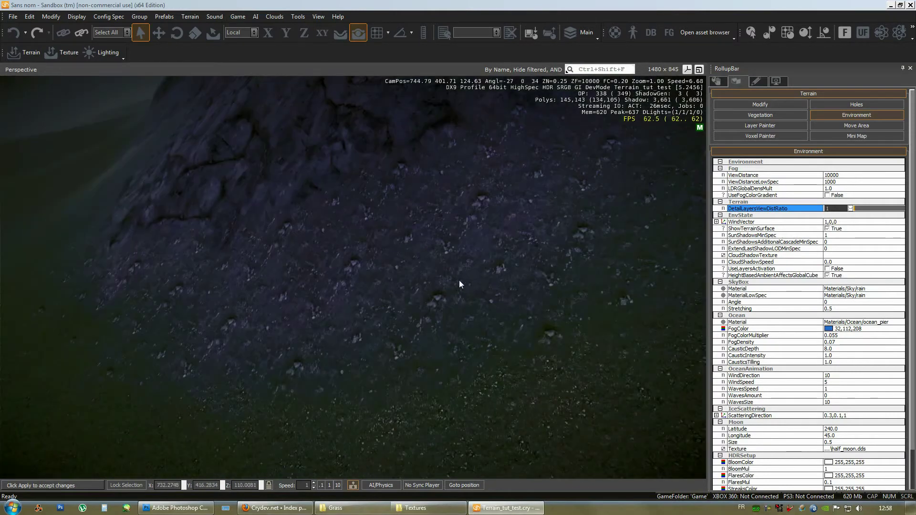
Inspect the stony slope below the cliff from several angles for the detail and repetition of its ground texture.
{"action": "key", "text": "w"}
{"action": "right_click_drag", "start_coordinate": [459, 282], "coordinate": [489, 271]}
{"action": "key", "text": "s"}
{"action": "right_click_drag", "start_coordinate": [392, 336], "coordinate": [499, 310]}
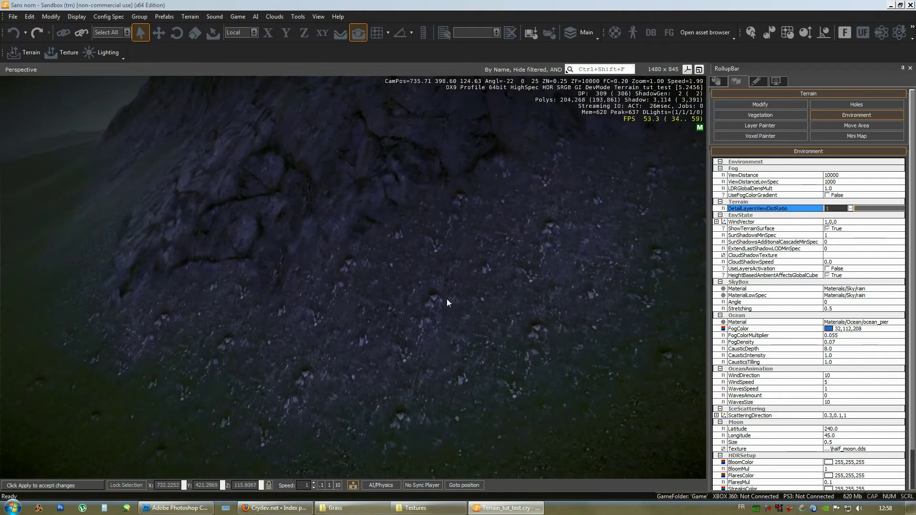
{"action": "right_click_drag", "start_coordinate": [446, 299], "coordinate": [591, 305]}
{"action": "key", "text": "s"}
{"action": "key", "text": "w"}
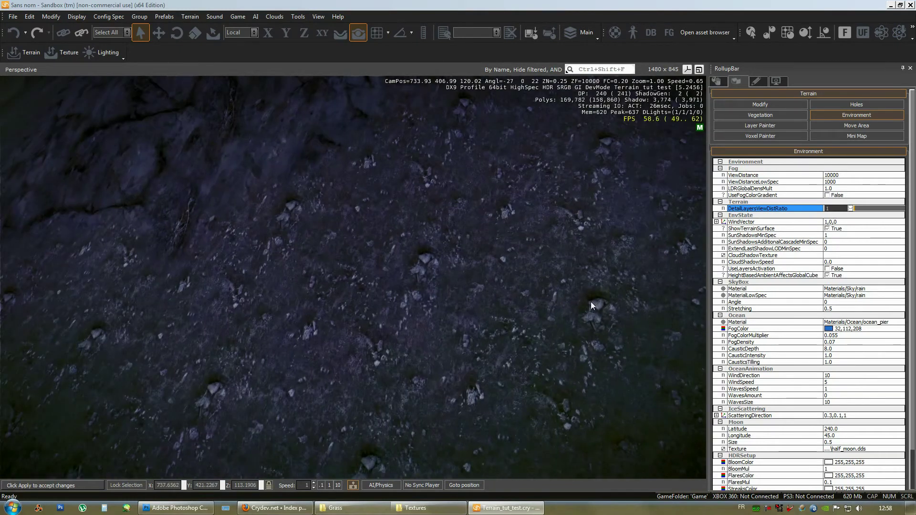
{"action": "right_click_drag", "start_coordinate": [462, 319], "coordinate": [508, 334]}
{"action": "key", "text": "w"}
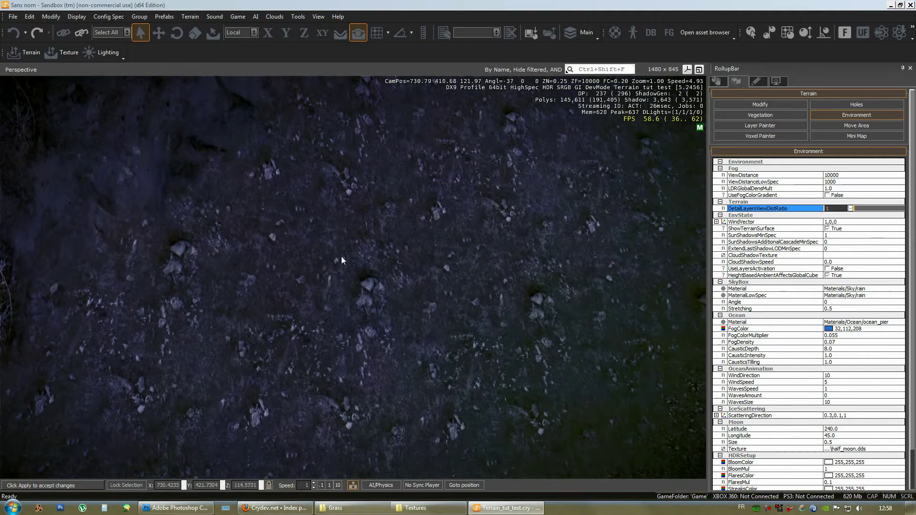
{"action": "right_click_drag", "start_coordinate": [386, 282], "coordinate": [300, 224]}
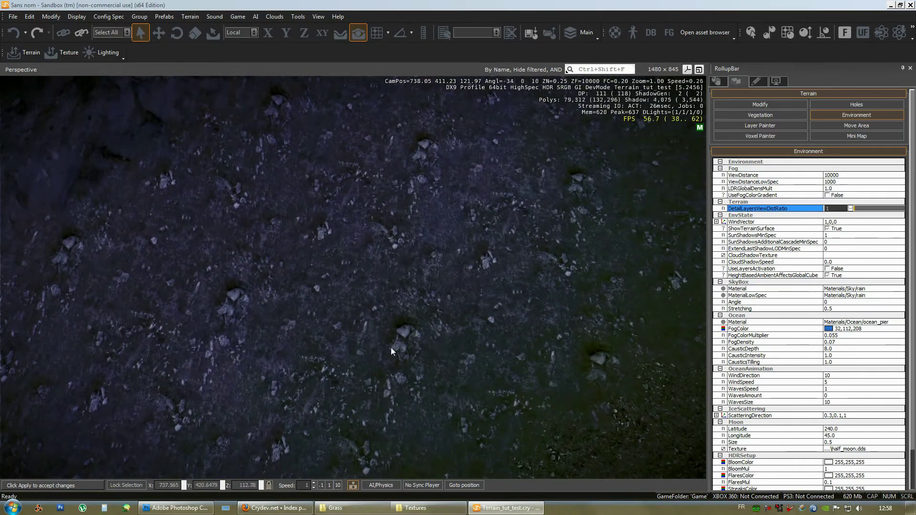
{"action": "right_click_drag", "start_coordinate": [419, 333], "coordinate": [308, 370]}
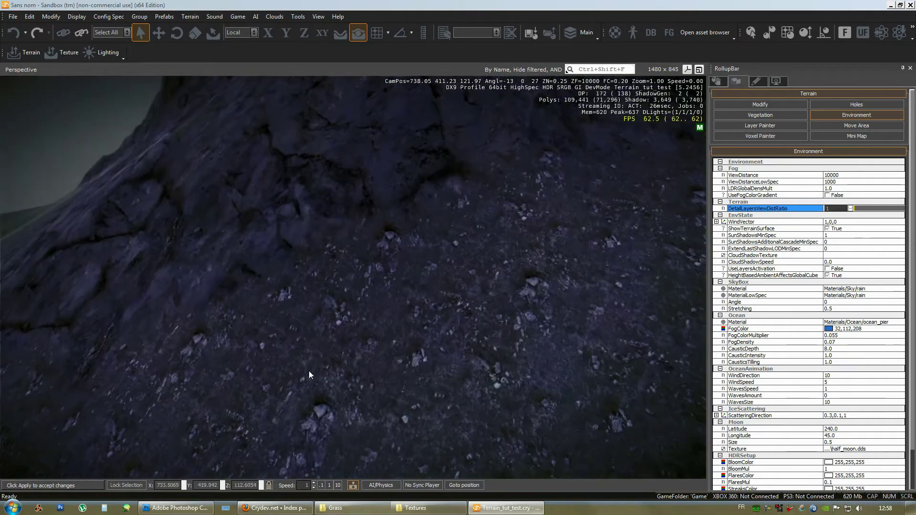
{"action": "right_click_drag", "start_coordinate": [437, 245], "coordinate": [387, 173]}
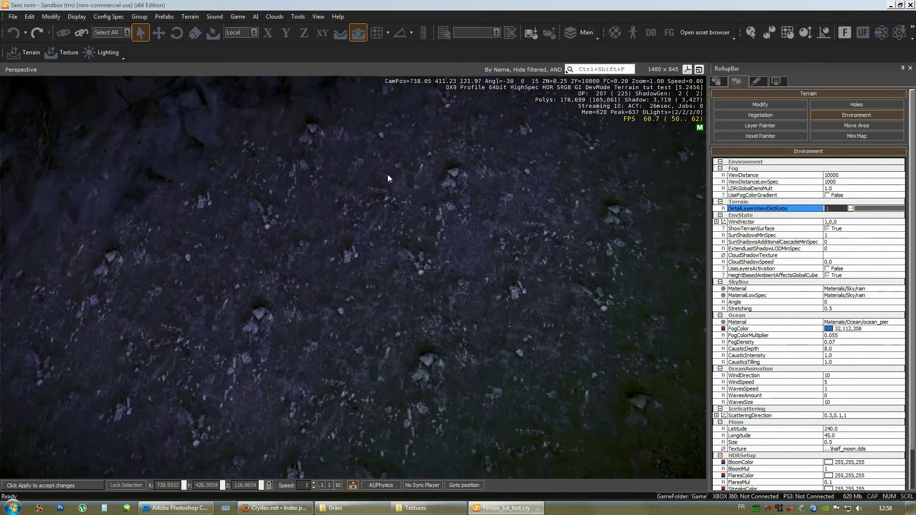
{"action": "key", "text": "s"}
{"action": "right_click_drag", "start_coordinate": [410, 350], "coordinate": [388, 337]}
{"action": "key", "text": "w"}
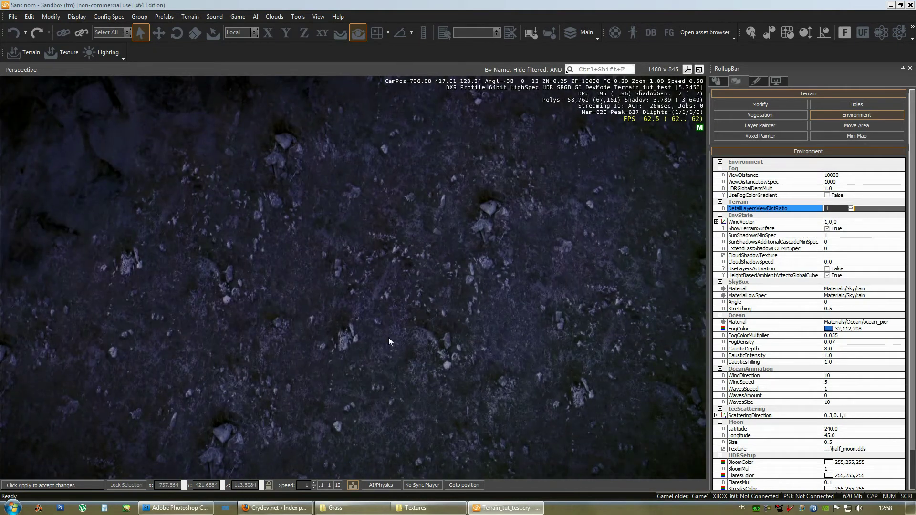
{"action": "right_click_drag", "start_coordinate": [419, 305], "coordinate": [469, 196]}
{"action": "right_click_drag", "start_coordinate": [456, 280], "coordinate": [456, 280]}
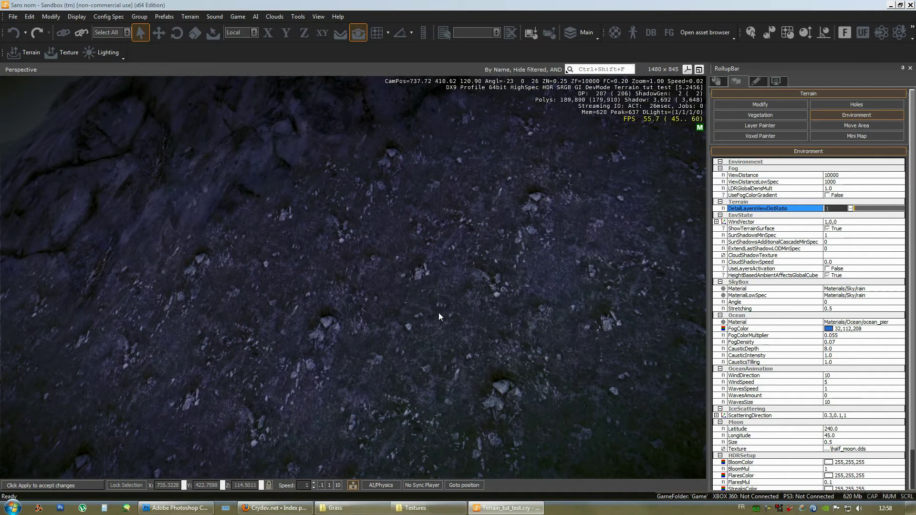
{"action": "right_click_drag", "start_coordinate": [540, 308], "coordinate": [540, 307]}
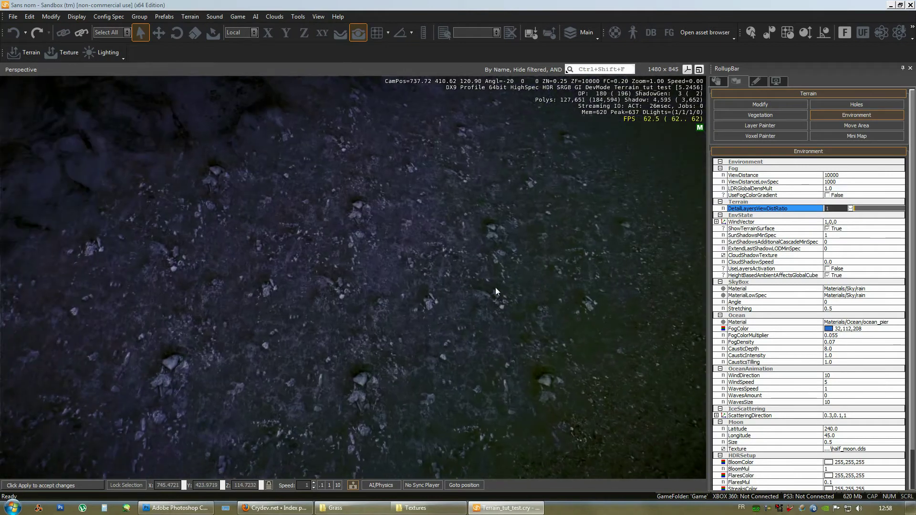
{"action": "right_click_drag", "start_coordinate": [358, 222], "coordinate": [402, 313]}
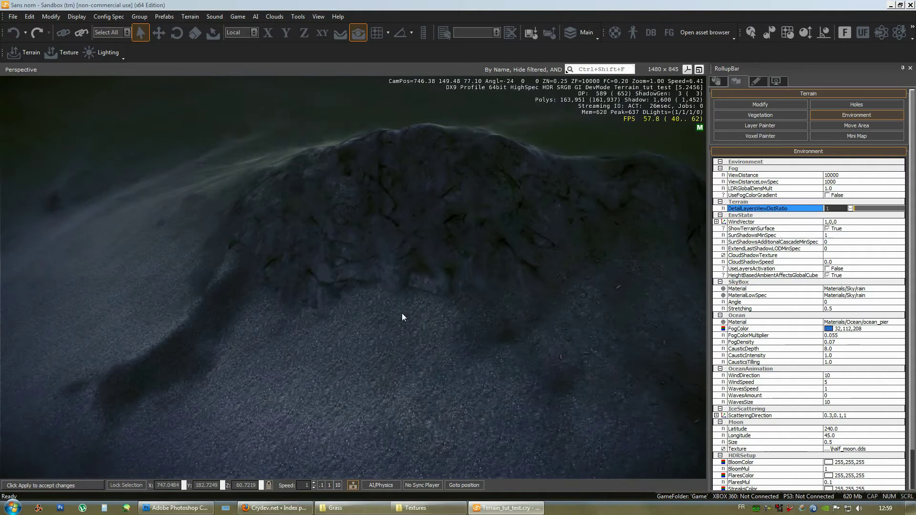
Examine the gravel and rock textures around the dark rocky hill and the purple mountain.
{"action": "right_click_drag", "start_coordinate": [381, 238], "coordinate": [540, 300]}
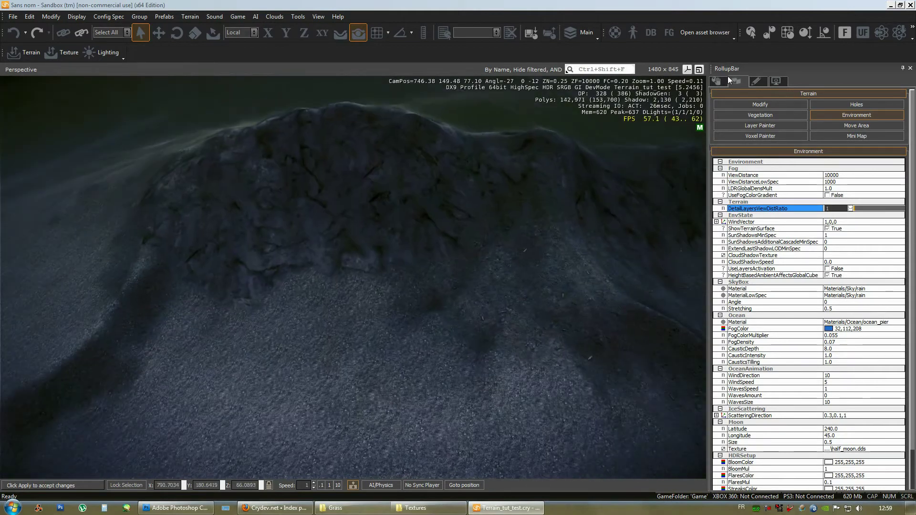
{"action": "key", "text": "d"}
{"action": "mouse_move", "coordinate": [561, 239]}
{"action": "right_mouse_down"}
{"action": "mouse_move", "coordinate": [585, 233]}
{"action": "mouse_move", "coordinate": [558, 239]}
{"action": "right_mouse_up"}
{"action": "key", "text": "a"}
{"action": "key", "text": "w"}
{"action": "key", "text": "w"}
{"action": "key", "text": "w"}
{"action": "right_click_drag", "start_coordinate": [540, 276], "coordinate": [540, 277]}
{"action": "right_click_drag", "start_coordinate": [500, 303], "coordinate": [371, 391]}
{"action": "key", "text": "w"}
{"action": "key", "text": "s"}
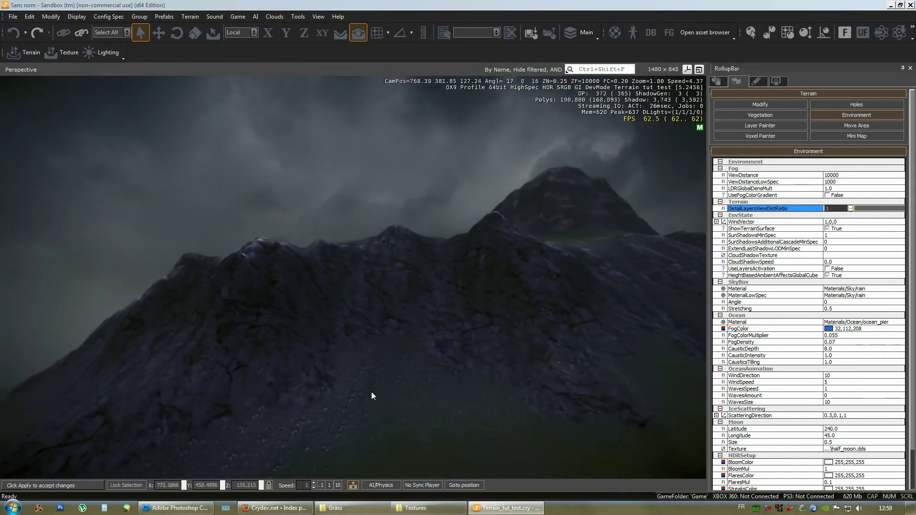
Survey the landscape from afar, comparing the distant mountains, green plain and gravel hillside.
{"action": "right_click_drag", "start_coordinate": [419, 301], "coordinate": [455, 298]}
{"action": "key", "text": "w"}
{"action": "key", "text": "shift+s"}
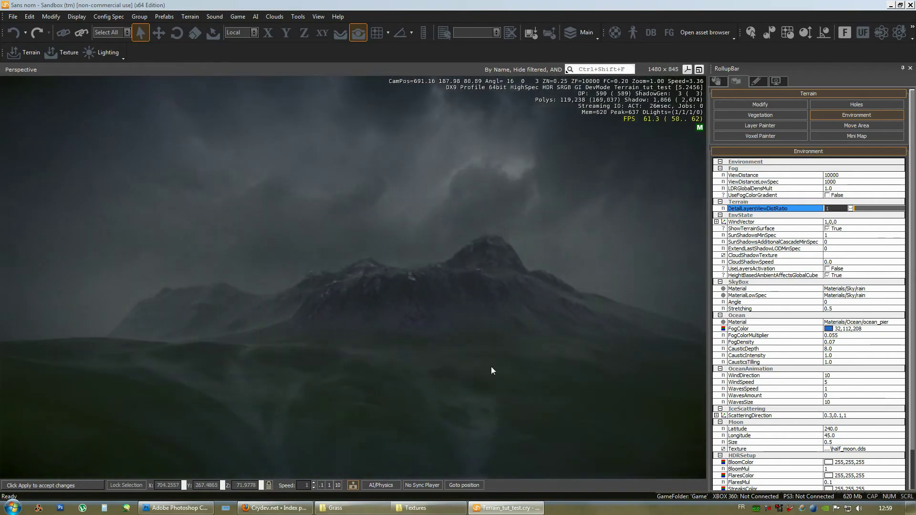
{"action": "right_click_drag", "start_coordinate": [508, 351], "coordinate": [508, 350]}
{"action": "key", "text": "w"}
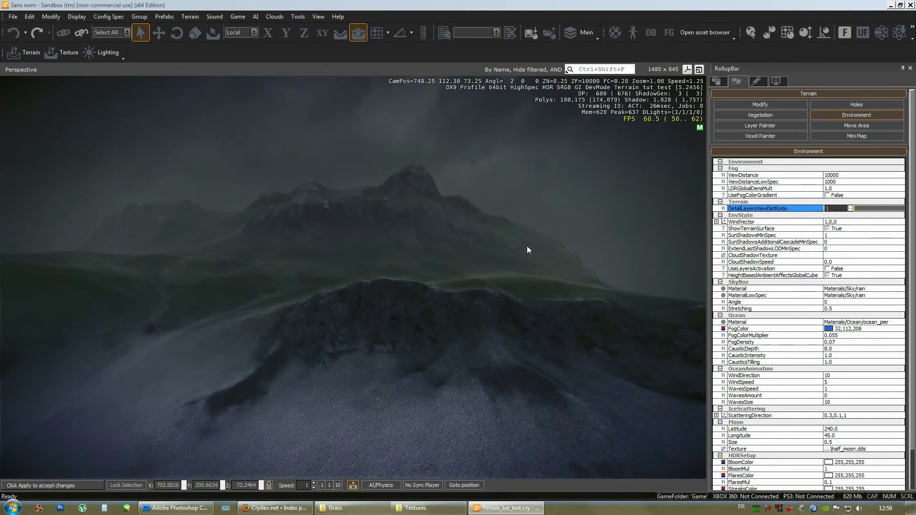
{"action": "key", "text": "w"}
{"action": "right_click_drag", "start_coordinate": [525, 319], "coordinate": [571, 318]}
{"action": "key", "text": "w"}
{"action": "mouse_move", "coordinate": [496, 374]}
{"action": "right_mouse_down"}
{"action": "mouse_move", "coordinate": [478, 376]}
{"action": "mouse_move", "coordinate": [485, 372]}
{"action": "right_mouse_up"}
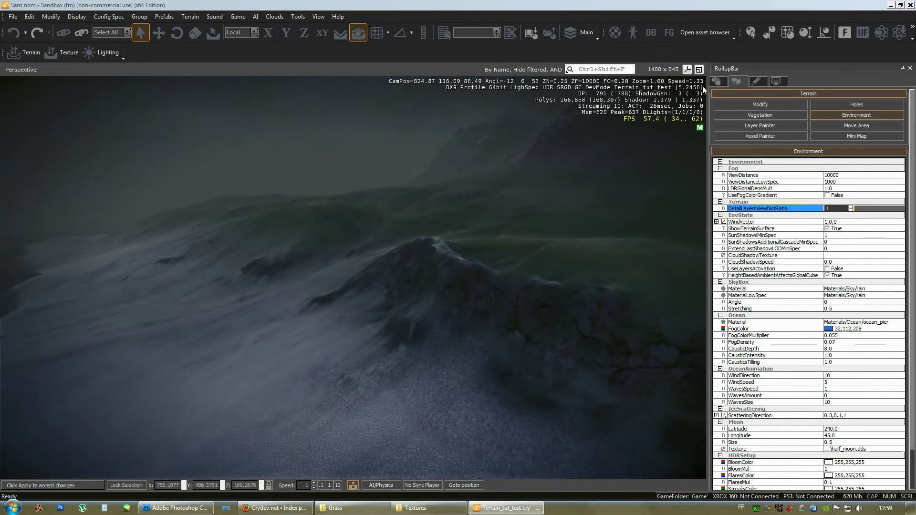
Open the Misc category of the object creation tools to list its object types.
{"action": "left_click", "coordinate": [716, 81]}
{"action": "right_click_drag", "start_coordinate": [527, 304], "coordinate": [526, 304]}
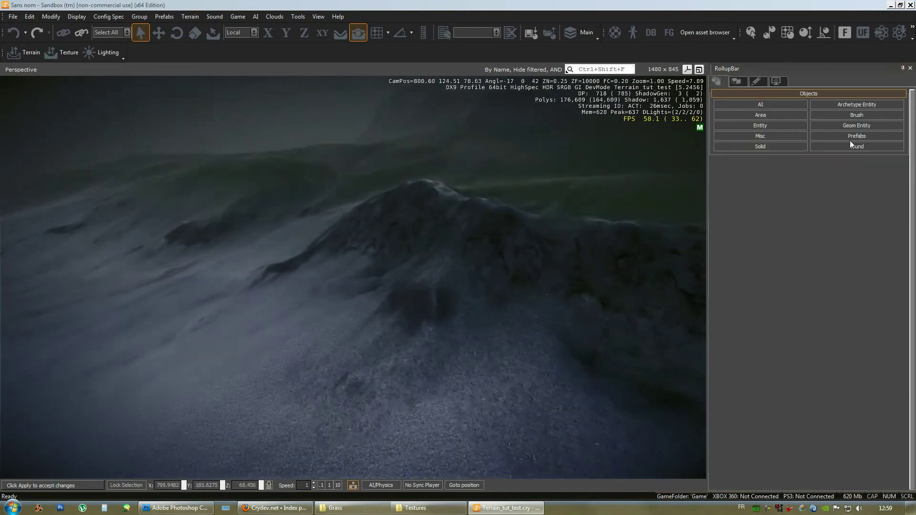
{"action": "left_click", "coordinate": [767, 126]}
{"action": "left_click", "coordinate": [885, 118]}
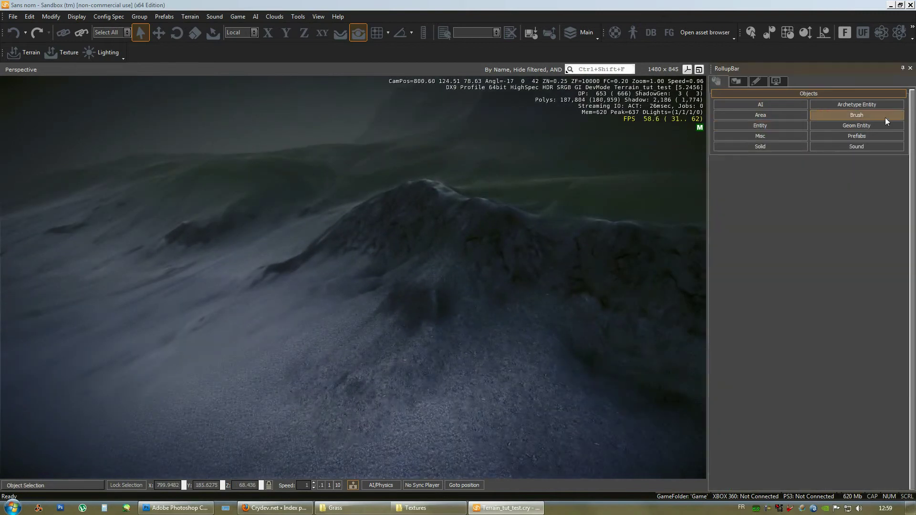
{"action": "left_click", "coordinate": [778, 137]}
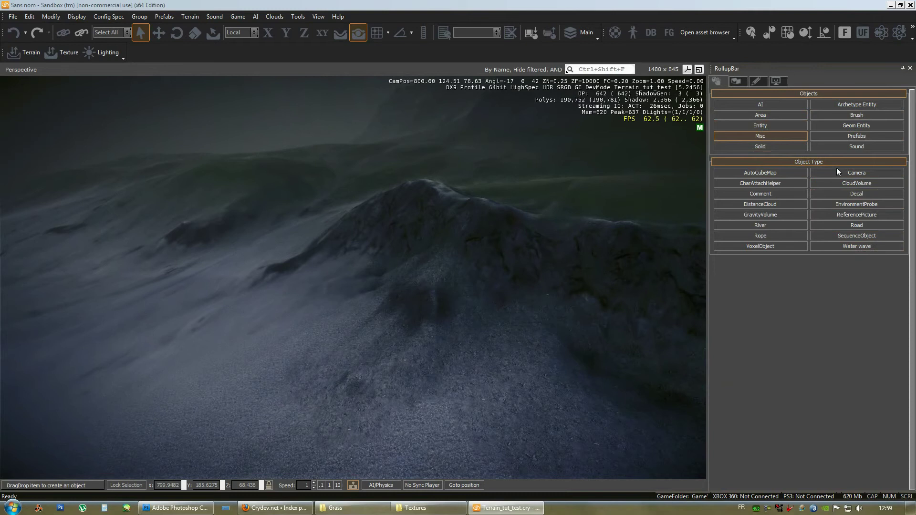
Place a Decal object on the gravel slope below the dark mountain with Follow Terrain enabled.
{"action": "left_click", "coordinate": [843, 194]}
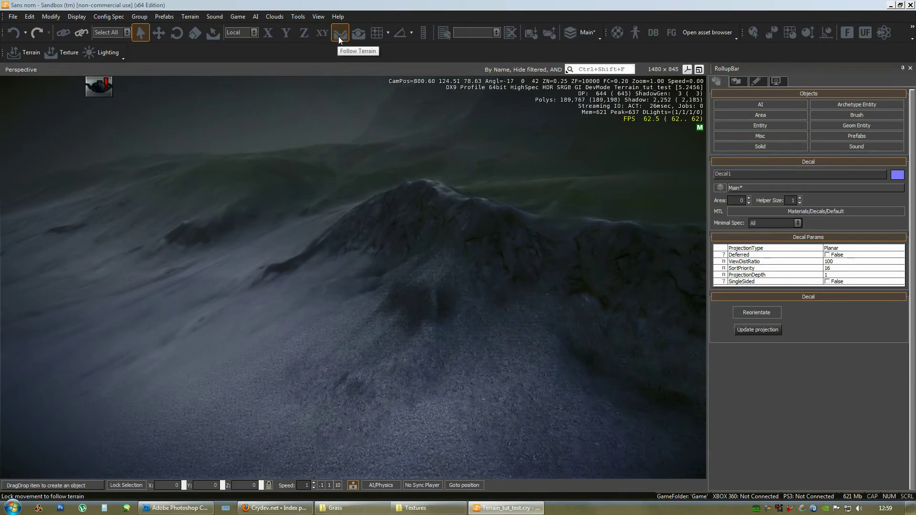
{"action": "right_click_drag", "start_coordinate": [499, 351], "coordinate": [524, 221]}
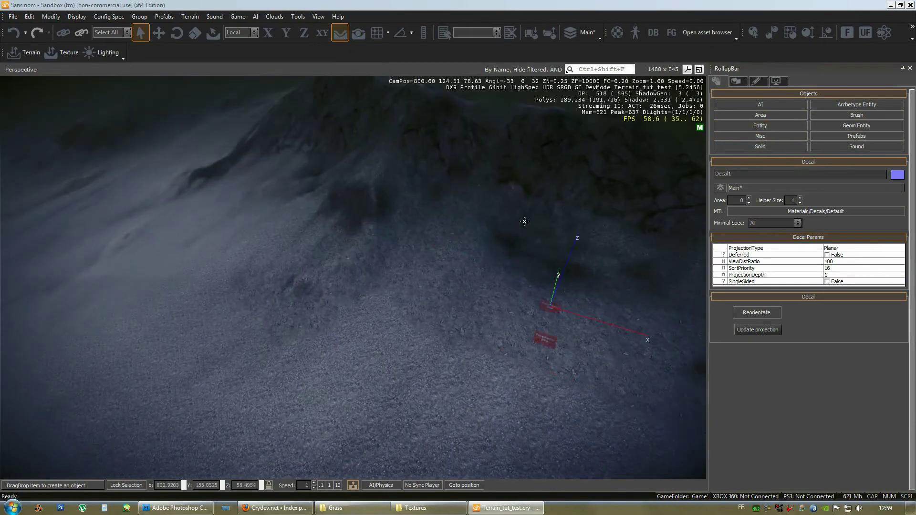
{"action": "right_click_drag", "start_coordinate": [485, 296], "coordinate": [501, 256]}
{"action": "key", "text": "w"}
{"action": "key", "text": "w"}
Raise the planar decal along Z to 54.275, above the slope, and inspect it from several angles.
{"action": "left_click", "coordinate": [159, 33]}
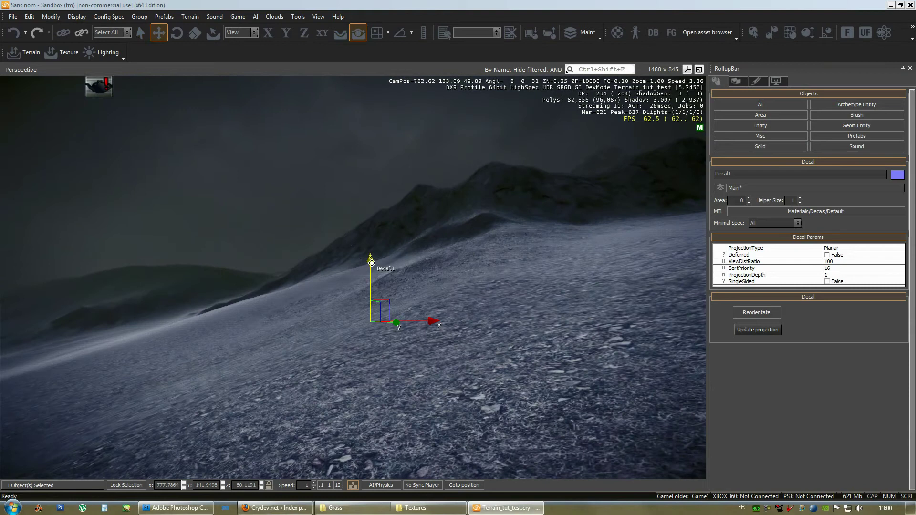
{"action": "left_click_drag", "start_coordinate": [371, 263], "coordinate": [373, 171]}
{"action": "right_click_drag", "start_coordinate": [430, 263], "coordinate": [438, 284]}
{"action": "key", "text": "s"}
{"action": "key", "text": "w"}
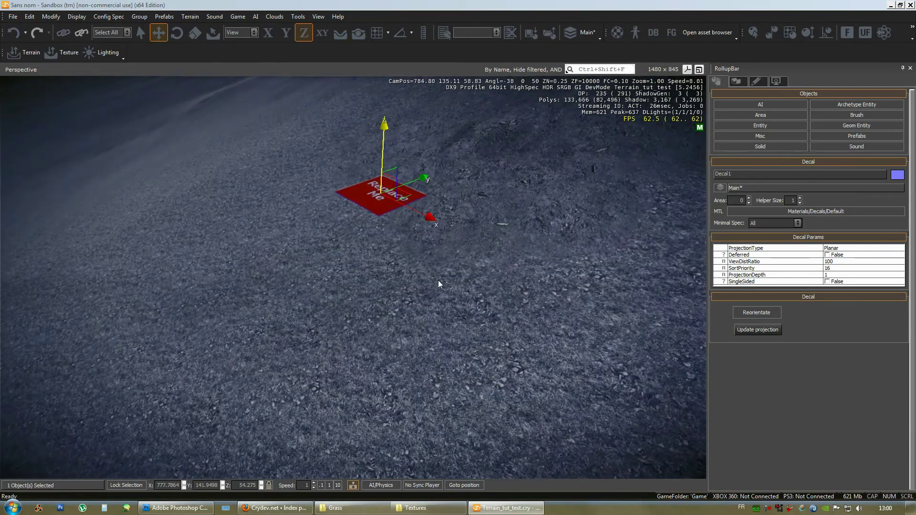
{"action": "left_click", "coordinate": [839, 251]}
{"action": "left_click", "coordinate": [816, 253]}
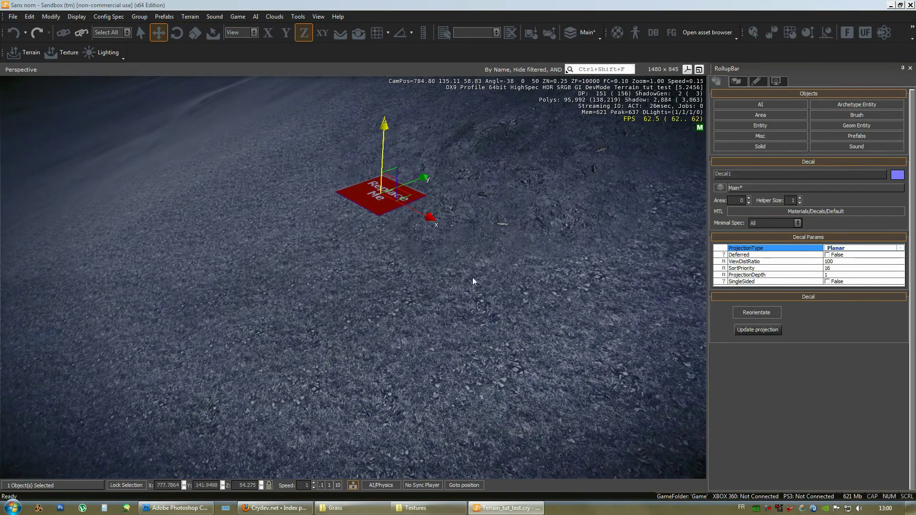
{"action": "right_click_drag", "start_coordinate": [473, 281], "coordinate": [471, 277]}
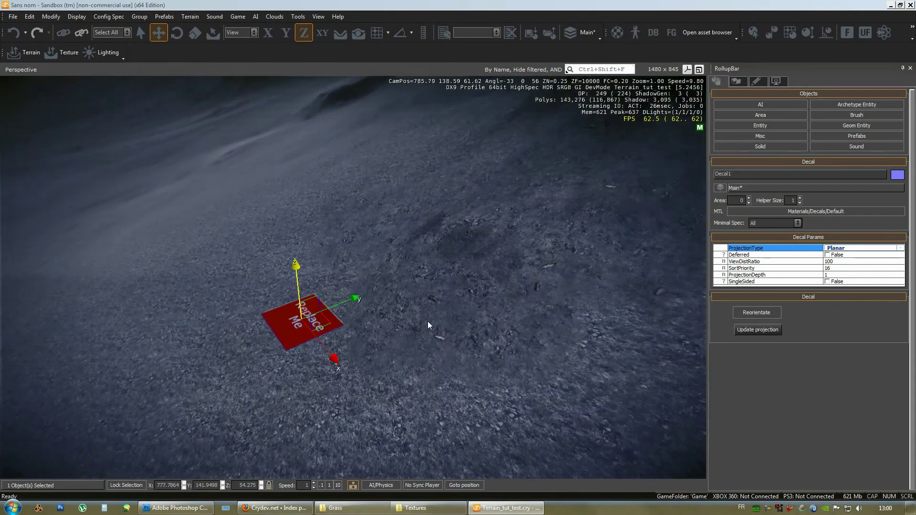
{"action": "key", "text": "a"}
{"action": "right_click_drag", "start_coordinate": [385, 266], "coordinate": [384, 266]}
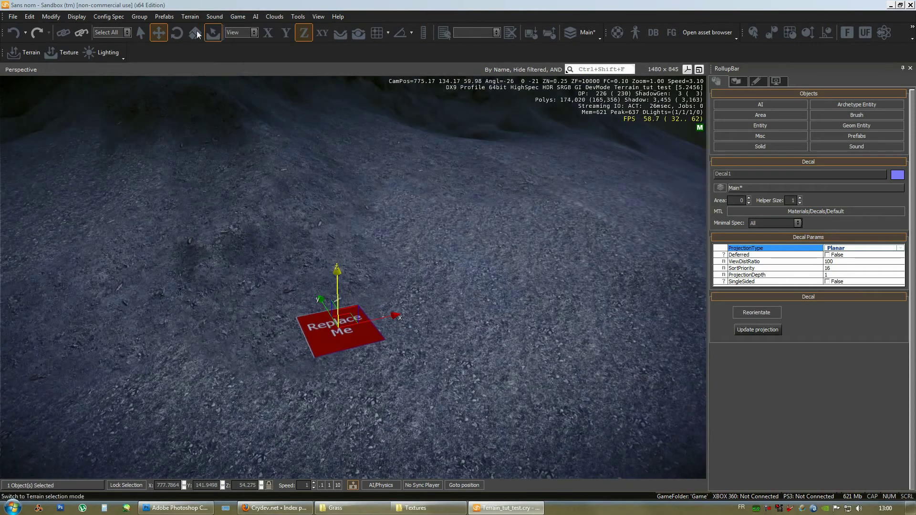
Rotate the decal about its X axis, and undo the rotation.
{"action": "left_click", "coordinate": [177, 33]}
{"action": "right_click_drag", "start_coordinate": [511, 297], "coordinate": [520, 291]}
{"action": "left_click_drag", "start_coordinate": [371, 302], "coordinate": [445, 273]}
{"action": "right_click_drag", "start_coordinate": [445, 271], "coordinate": [459, 301]}
{"action": "key", "text": "ctrl+z"}
Lower the decal along Z to about 50.19 so that it partly sinks into the slope.
{"action": "key", "text": "s"}
{"action": "right_click_drag", "start_coordinate": [186, 281], "coordinate": [441, 330]}
{"action": "middle_click_drag", "start_coordinate": [439, 327], "coordinate": [439, 328]}
{"action": "right_click_drag", "start_coordinate": [440, 327], "coordinate": [439, 327]}
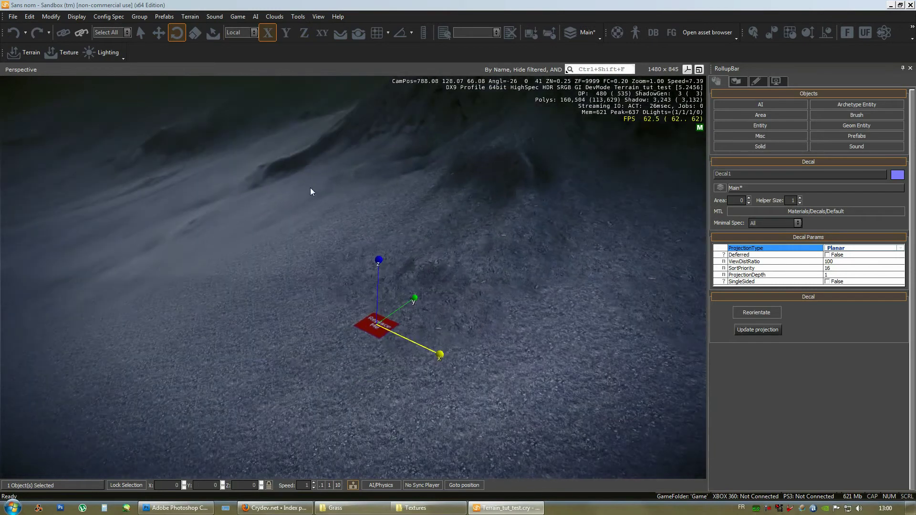
{"action": "left_click", "coordinate": [160, 36]}
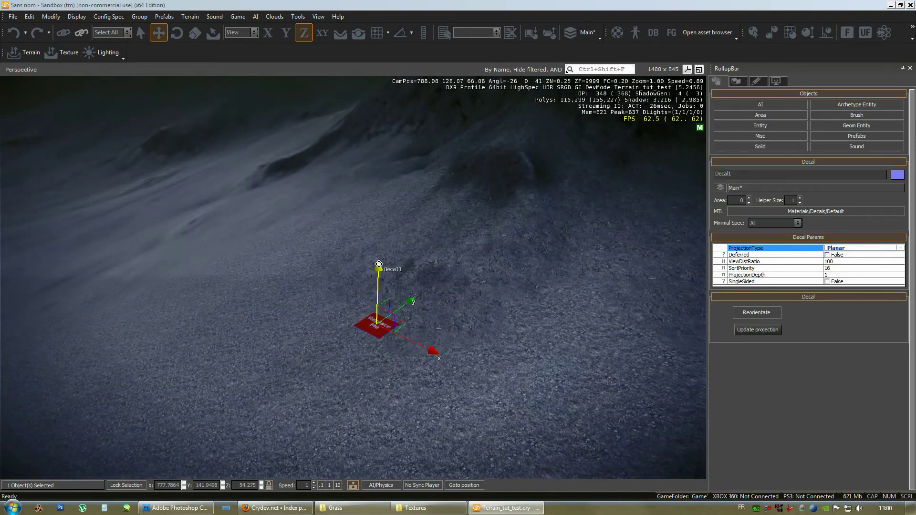
{"action": "left_click_drag", "start_coordinate": [378, 264], "coordinate": [381, 331]}
{"action": "right_click_drag", "start_coordinate": [486, 328], "coordinate": [486, 328]}
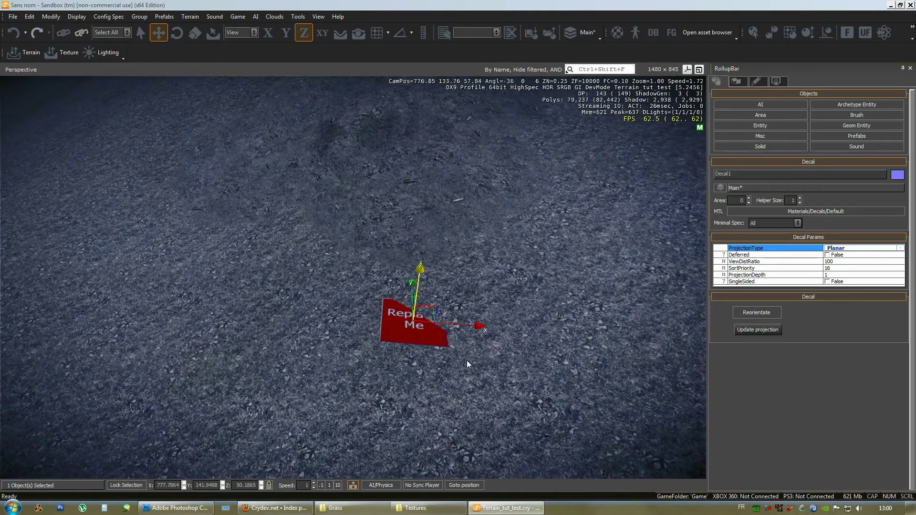
Shift the decal along Y to about 140.53 on the gravel slope.
{"action": "right_click_drag", "start_coordinate": [467, 360], "coordinate": [467, 361]}
{"action": "right_click_drag", "start_coordinate": [493, 303], "coordinate": [460, 281]}
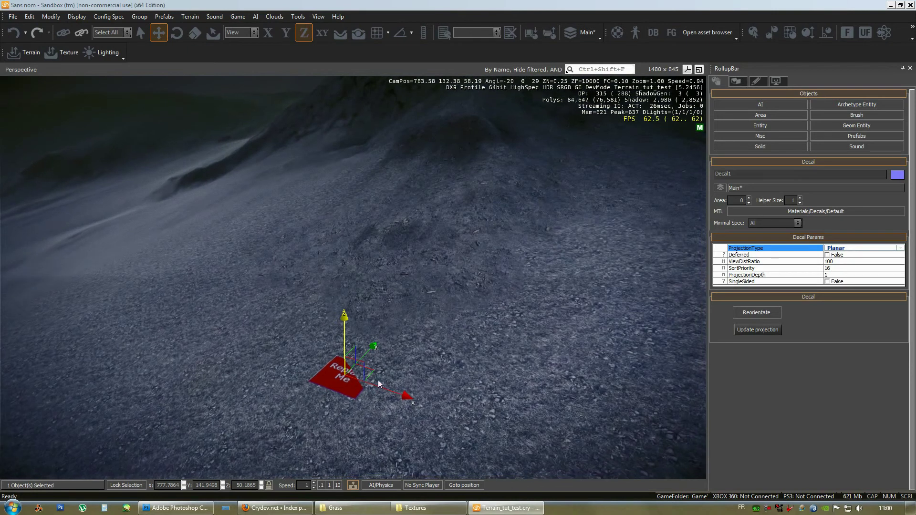
{"action": "left_click_drag", "start_coordinate": [374, 344], "coordinate": [357, 363]}
{"action": "right_click_drag", "start_coordinate": [499, 327], "coordinate": [352, 407]}
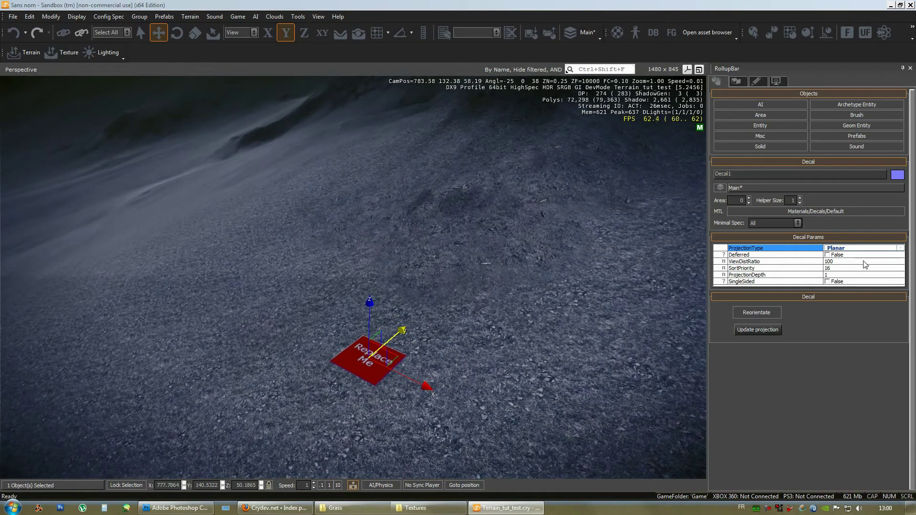
Set the decal's projection type to ProjectOnTerrain and view how it lies on the ground.
{"action": "left_click", "coordinate": [856, 248]}
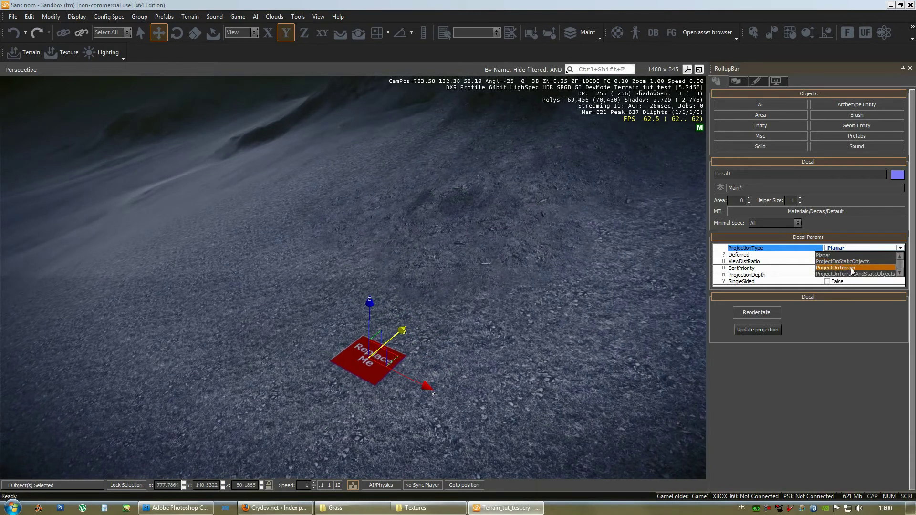
{"action": "left_click", "coordinate": [851, 268]}
{"action": "key", "text": "a"}
{"action": "right_click_drag", "start_coordinate": [525, 299], "coordinate": [519, 301]}
{"action": "key", "text": "w"}
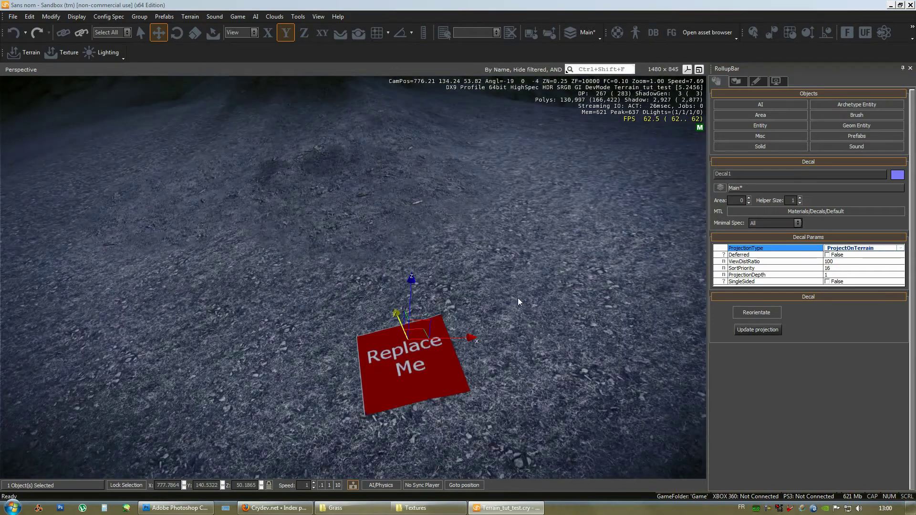
Lower the terrain-projected decal slightly along Z to about 50.06.
{"action": "mouse_move", "coordinate": [412, 276]}
{"action": "left_mouse_down"}
{"action": "mouse_move", "coordinate": [414, 241]}
{"action": "mouse_move", "coordinate": [412, 281]}
{"action": "left_mouse_up"}
{"action": "key", "text": "d"}
{"action": "right_click_drag", "start_coordinate": [473, 277], "coordinate": [473, 277]}
{"action": "key", "text": "s"}
Display the viewport in wireframe and examine how the decal's mesh follows the terrain polygons.
{"action": "left_click", "coordinate": [36, 69]}
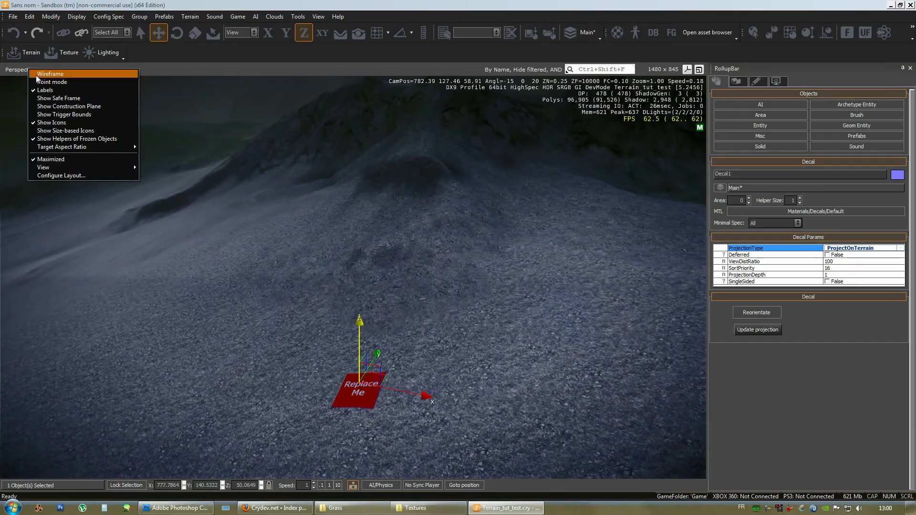
{"action": "left_click", "coordinate": [38, 78]}
{"action": "key", "text": "w"}
{"action": "mouse_move", "coordinate": [420, 266]}
{"action": "right_mouse_down"}
{"action": "mouse_move", "coordinate": [425, 272]}
{"action": "mouse_move", "coordinate": [419, 264]}
{"action": "right_mouse_up"}
{"action": "key", "text": "a"}
{"action": "key", "text": "d"}
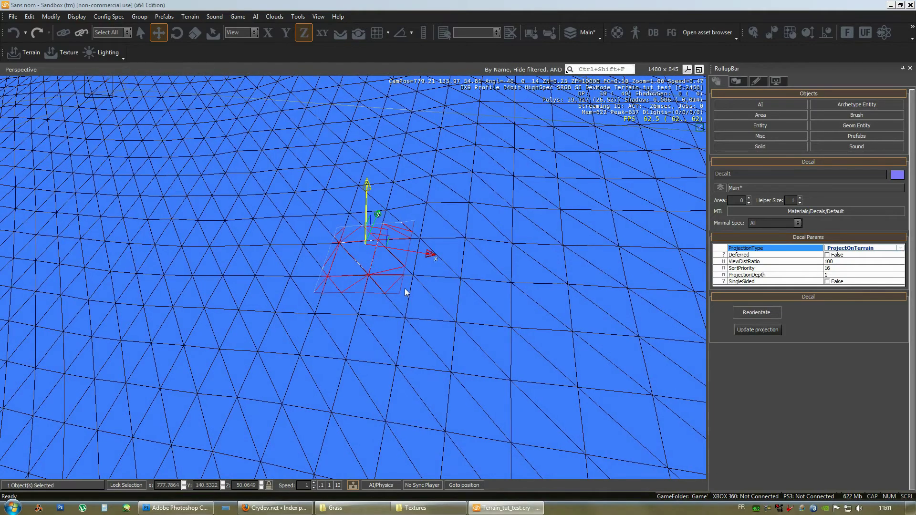
{"action": "right_click_drag", "start_coordinate": [323, 294], "coordinate": [323, 294]}
Turn off wireframe display and inspect the decal and the surrounding gravel slope.
{"action": "left_click", "coordinate": [22, 71]}
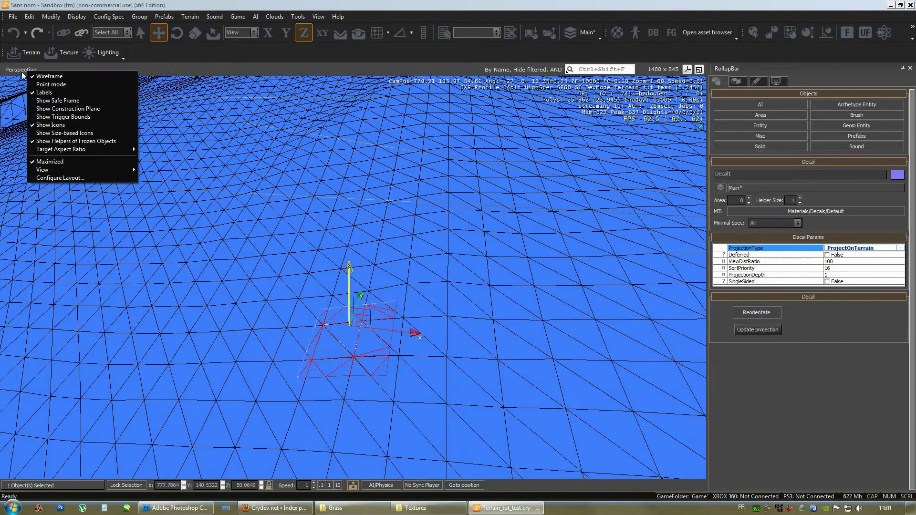
{"action": "left_click", "coordinate": [31, 77]}
{"action": "right_click_drag", "start_coordinate": [485, 211], "coordinate": [485, 210]}
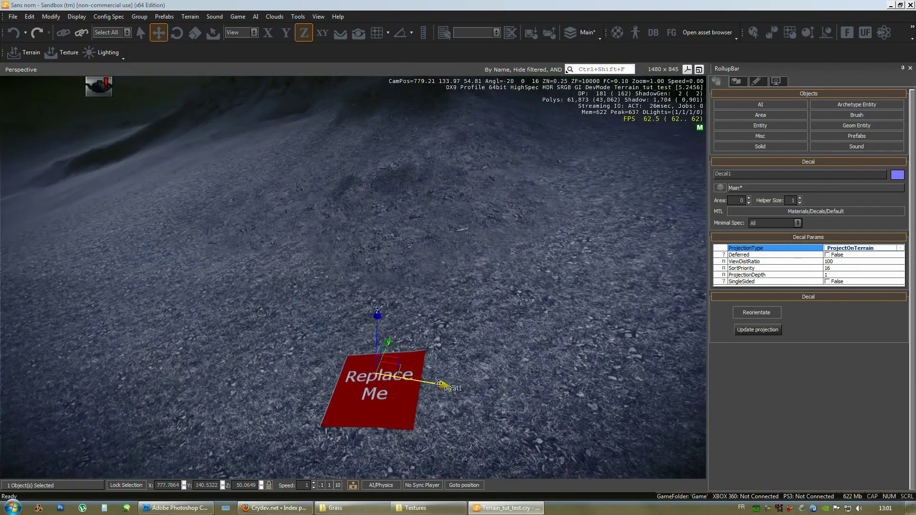
{"action": "right_click_drag", "start_coordinate": [495, 335], "coordinate": [493, 312]}
{"action": "key", "text": "d"}
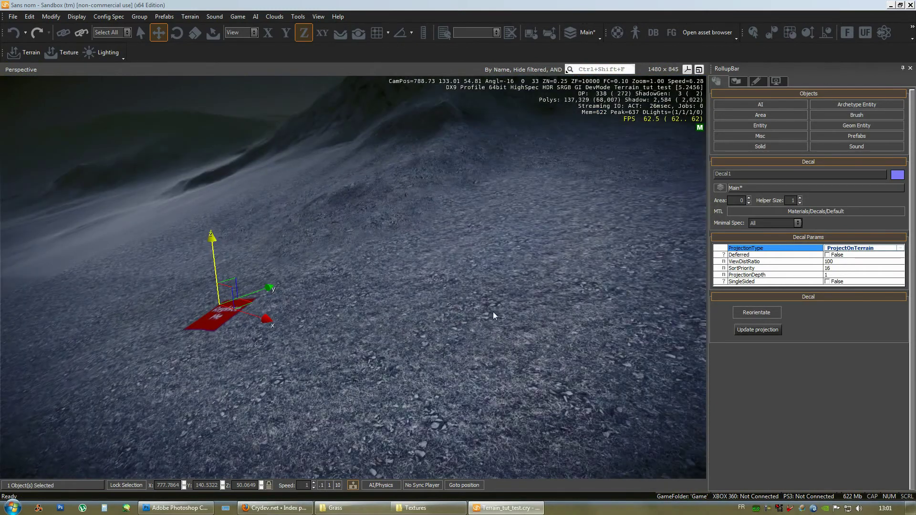
{"action": "right_click_drag", "start_coordinate": [437, 242], "coordinate": [460, 274]}
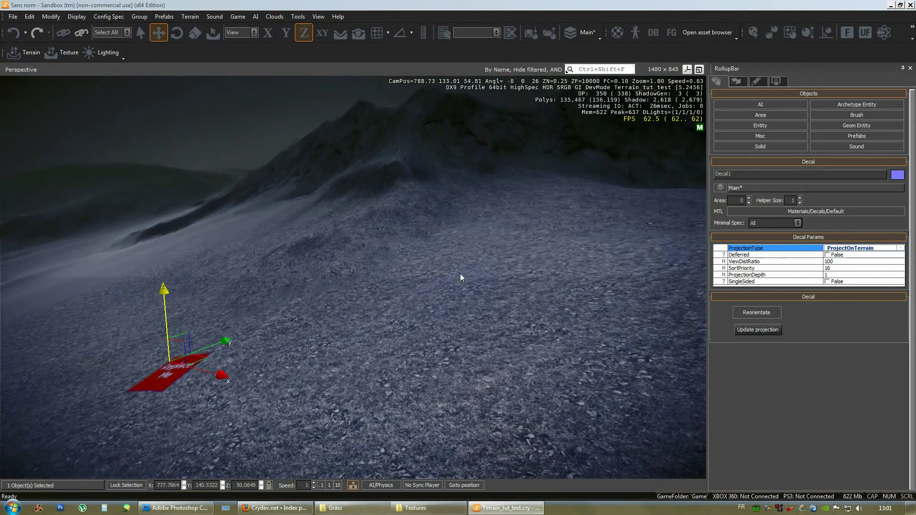
{"action": "right_click_drag", "start_coordinate": [437, 359], "coordinate": [406, 113]}
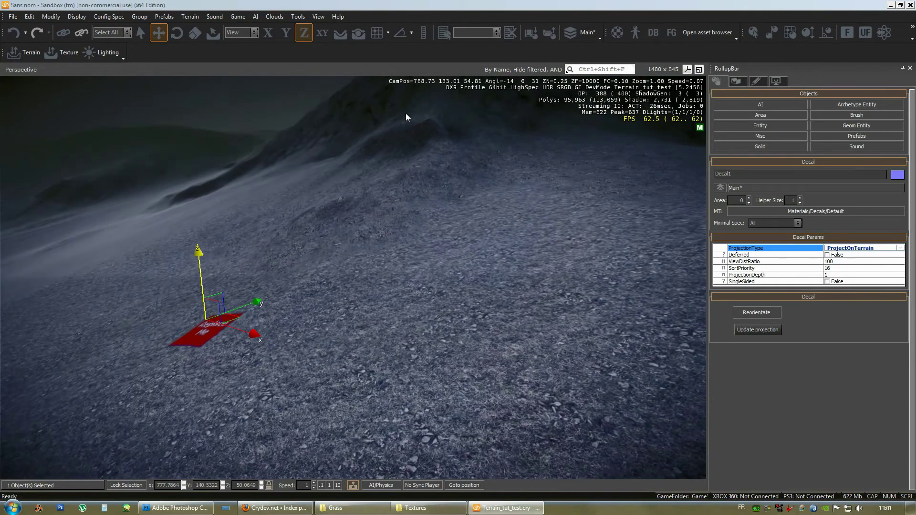
{"action": "right_click_drag", "start_coordinate": [434, 296], "coordinate": [434, 296]}
{"action": "key", "text": "w"}
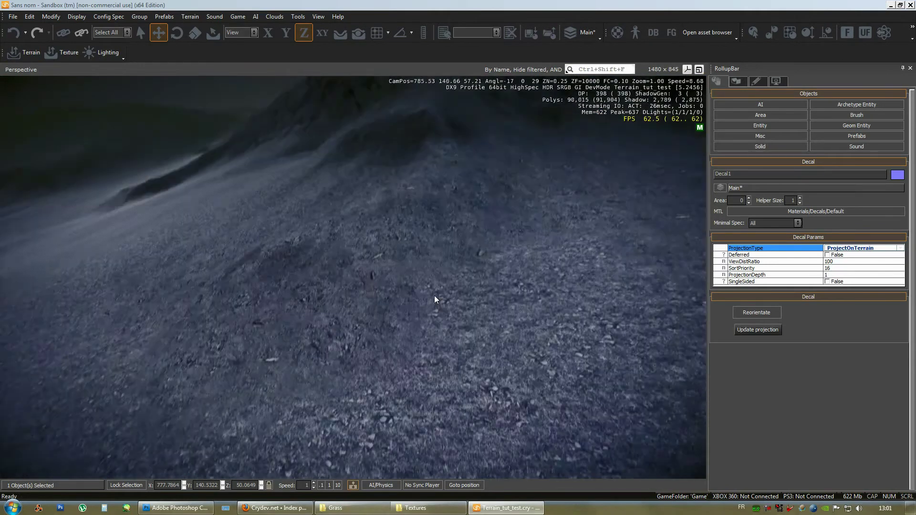
Move the decal along X to about 778.72 and check its placement on the slope.
{"action": "key", "text": "s"}
{"action": "right_click_drag", "start_coordinate": [484, 279], "coordinate": [439, 304]}
{"action": "key", "text": "w"}
{"action": "left_click_drag", "start_coordinate": [392, 353], "coordinate": [392, 293]}
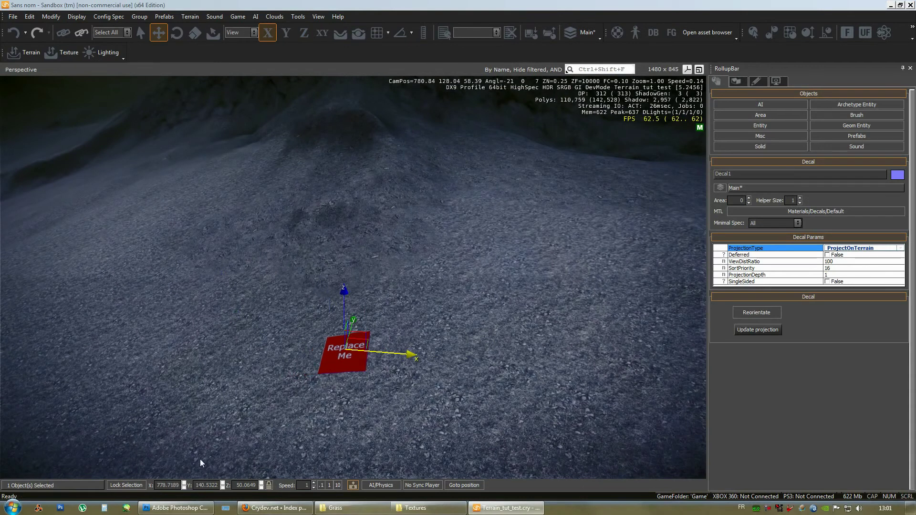
{"action": "right_click_drag", "start_coordinate": [474, 376], "coordinate": [474, 376]}
{"action": "right_click_drag", "start_coordinate": [571, 262], "coordinate": [540, 286]}
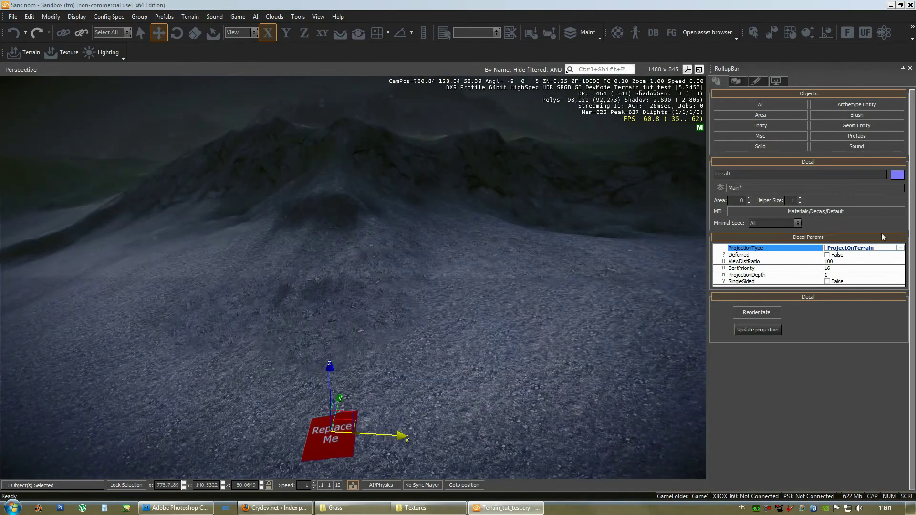
Set the decal's projection type to ProjectOnStaticObjects and view it up close.
{"action": "left_click", "coordinate": [865, 247]}
{"action": "left_click", "coordinate": [847, 262]}
{"action": "right_click_drag", "start_coordinate": [534, 240], "coordinate": [533, 240]}
{"action": "key", "text": "w"}
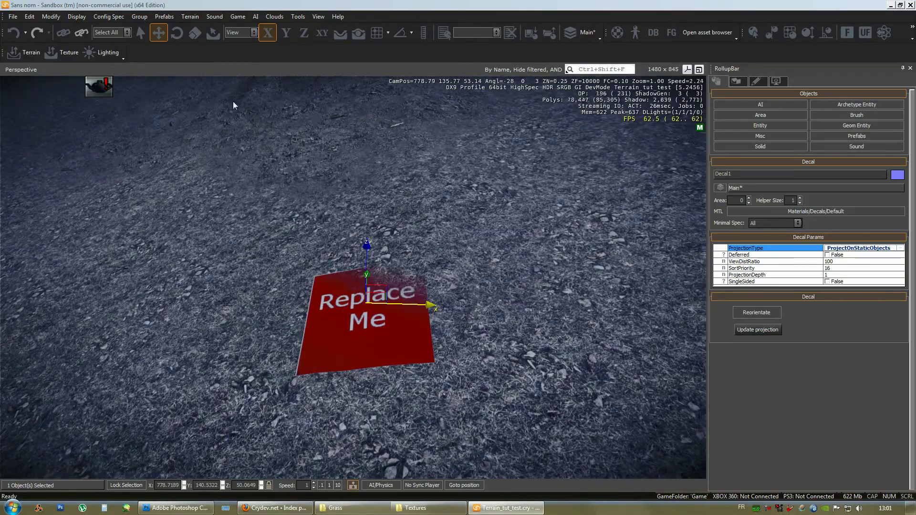
Switch the viewport to wireframe and raise the decal along Z to about 50.19.
{"action": "left_click", "coordinate": [14, 66]}
{"action": "left_click", "coordinate": [26, 85]}
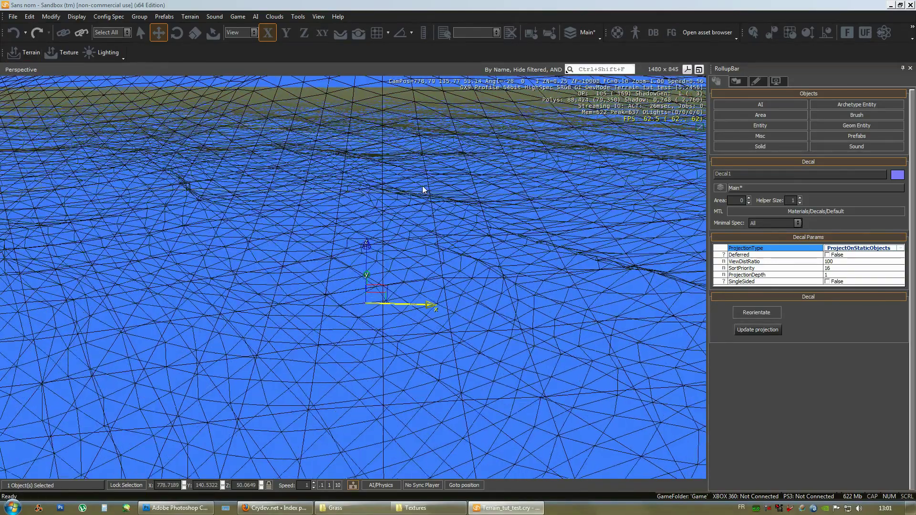
{"action": "right_click_drag", "start_coordinate": [420, 189], "coordinate": [422, 189]}
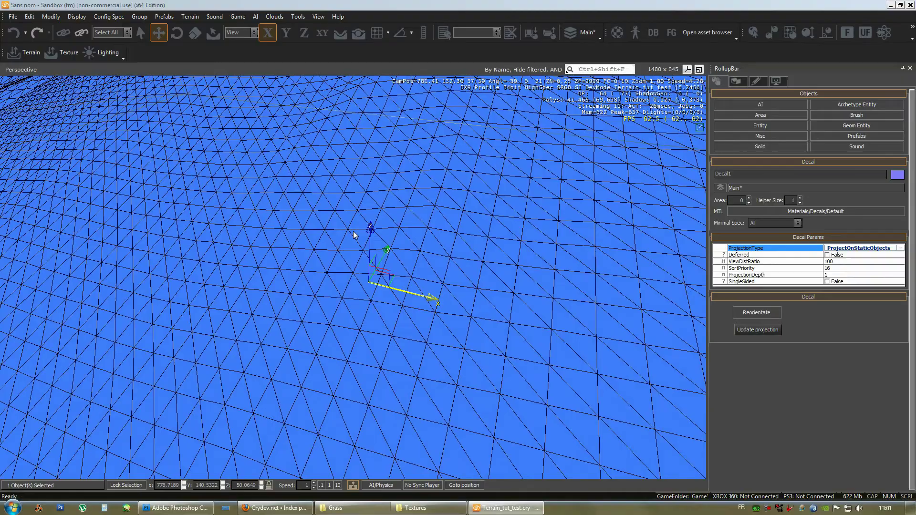
{"action": "mouse_move", "coordinate": [370, 227]}
{"action": "left_mouse_down"}
{"action": "mouse_move", "coordinate": [371, 143]}
{"action": "mouse_move", "coordinate": [382, 226]}
{"action": "left_mouse_up"}
{"action": "right_click_drag", "start_coordinate": [516, 197], "coordinate": [509, 202]}
{"action": "right_click_drag", "start_coordinate": [507, 279], "coordinate": [467, 221]}
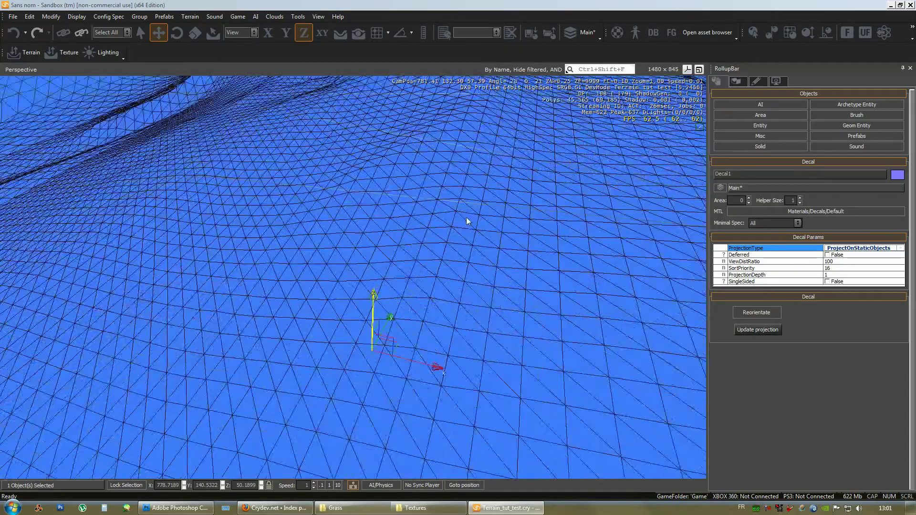
Change the decal's projection type to ProjectOnTerrain and then to ProjectOnTerrainAndStaticObjects to compare their wireframe meshes.
{"action": "left_click", "coordinate": [864, 248]}
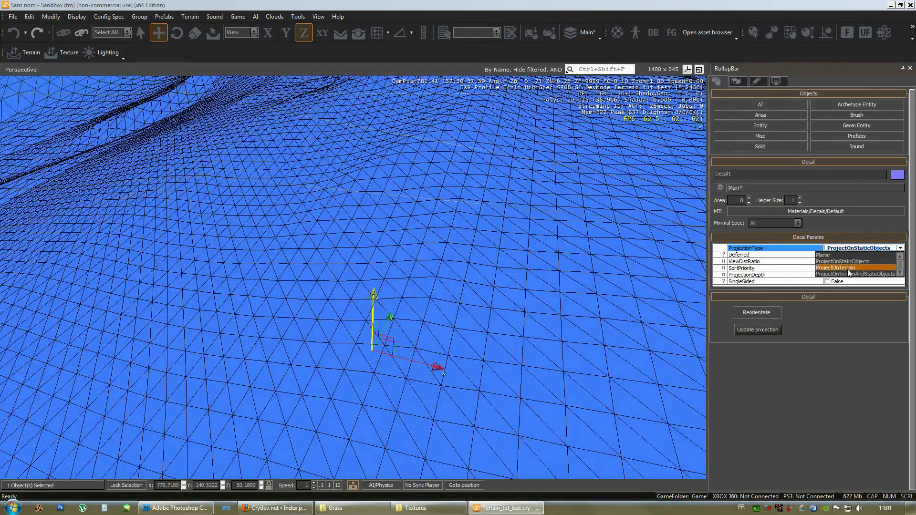
{"action": "left_click", "coordinate": [875, 258]}
{"action": "left_click", "coordinate": [854, 249]}
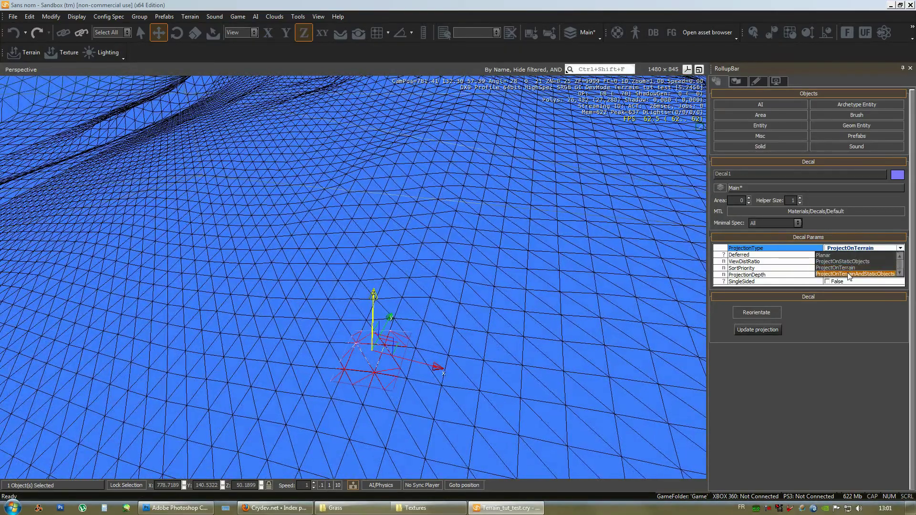
{"action": "left_click", "coordinate": [849, 277]}
{"action": "right_click_drag", "start_coordinate": [537, 239], "coordinate": [490, 229]}
Set the decal's projection type back to ProjectOnTerrain.
{"action": "left_click", "coordinate": [863, 248]}
{"action": "left_click", "coordinate": [858, 258]}
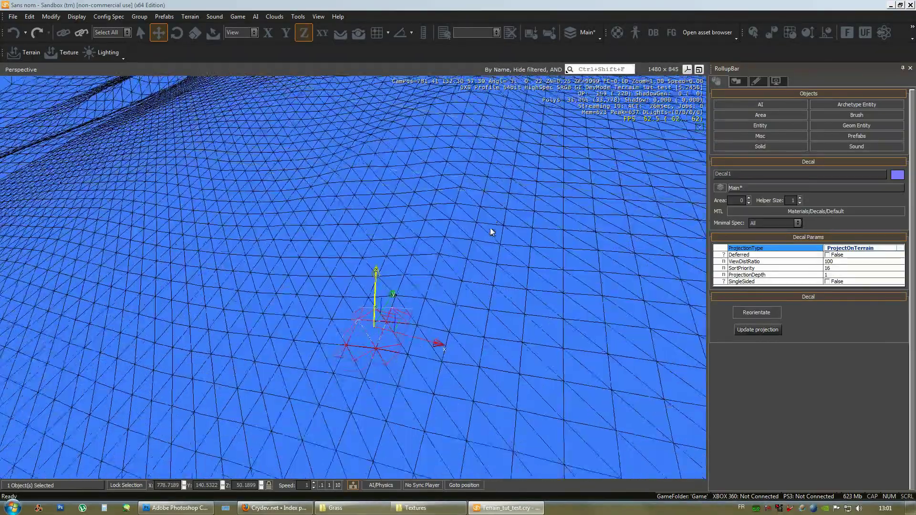
{"action": "left_click", "coordinate": [842, 248]}
{"action": "left_click", "coordinate": [842, 268]}
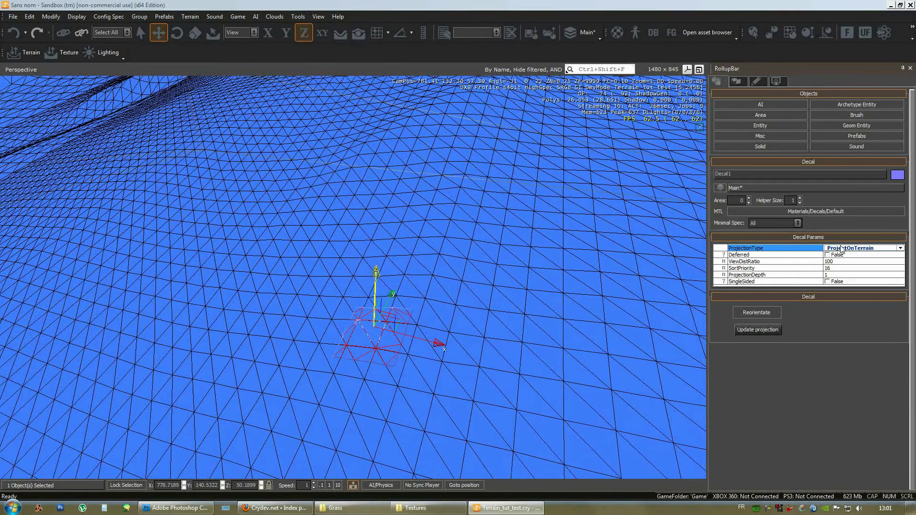
Return the viewport from wireframe to shaded display and view the decal on the slope from different distances.
{"action": "left_click", "coordinate": [21, 70]}
{"action": "left_click", "coordinate": [23, 76]}
{"action": "right_click_drag", "start_coordinate": [460, 156], "coordinate": [437, 239]}
{"action": "key", "text": "s"}
{"action": "key", "text": "w"}
{"action": "key", "text": "s"}
{"action": "key", "text": "w"}
{"action": "right_click_drag", "start_coordinate": [532, 288], "coordinate": [531, 288]}
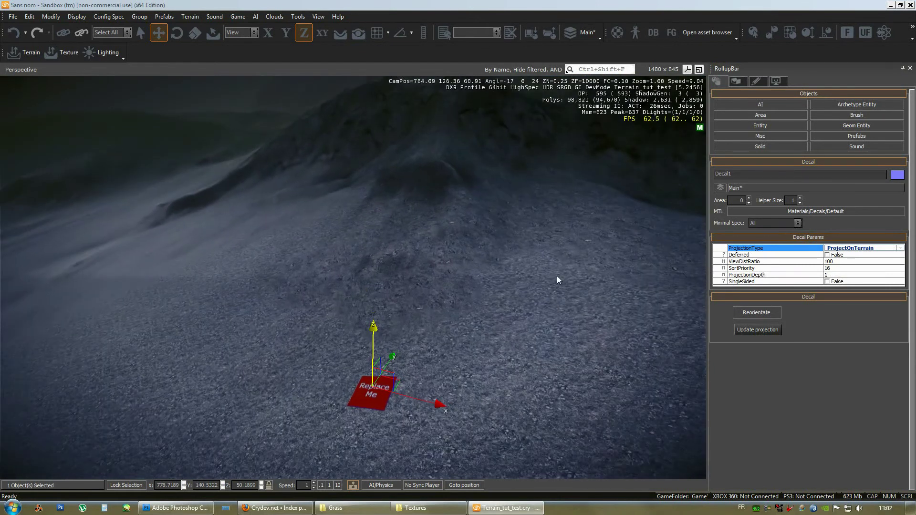
Open the decal's Materials/Decals/Default material in the Material Editor and move the editor window clear of the decal.
{"action": "left_click", "coordinate": [813, 211]}
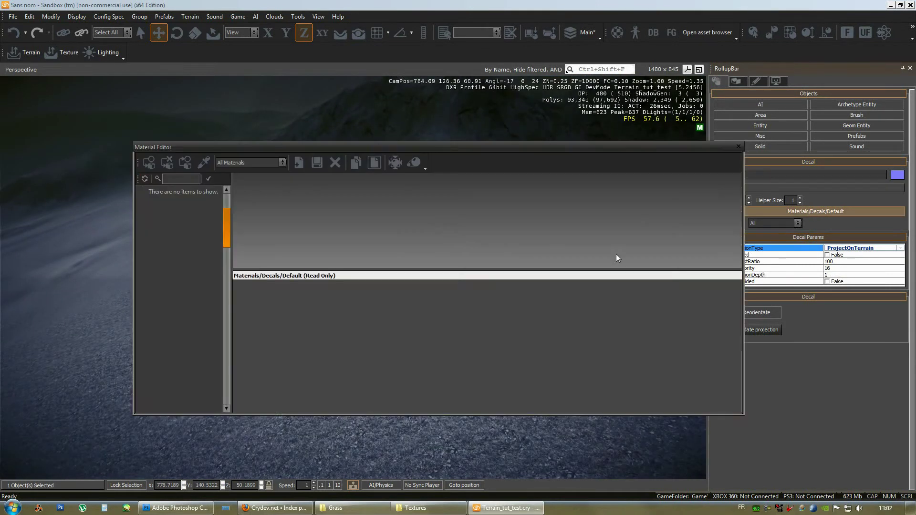
{"action": "left_click_drag", "start_coordinate": [350, 147], "coordinate": [610, 150]}
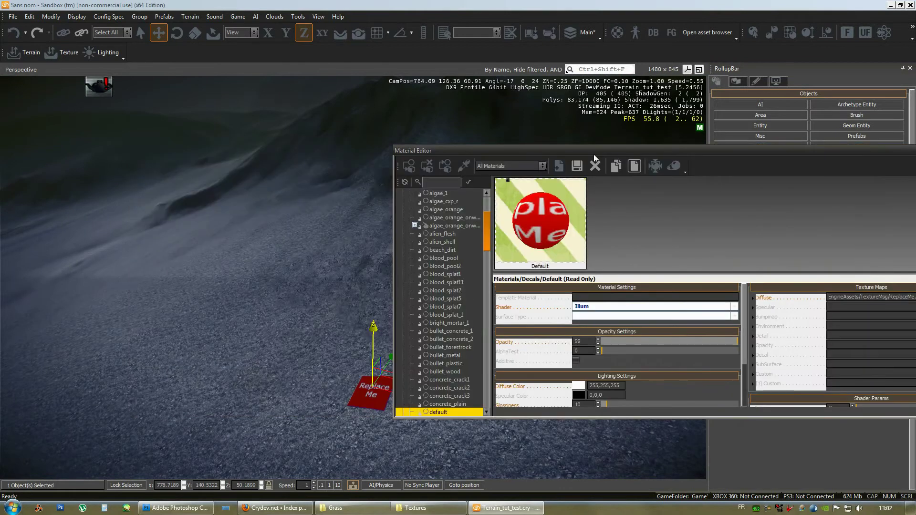
Browse the material tree and expand the terrain folder inside decals.
{"action": "left_click_drag", "start_coordinate": [489, 243], "coordinate": [490, 348]}
{"action": "left_click", "coordinate": [442, 209]}
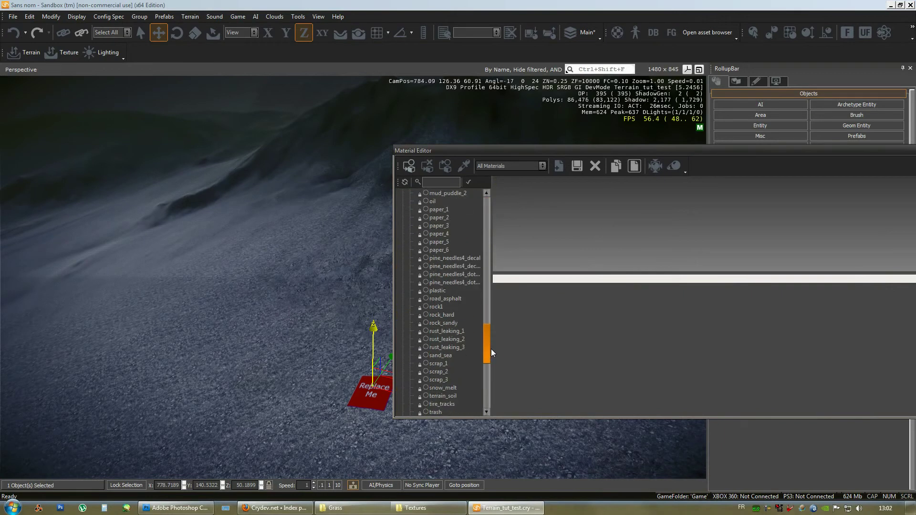
{"action": "left_click_drag", "start_coordinate": [485, 348], "coordinate": [488, 221]}
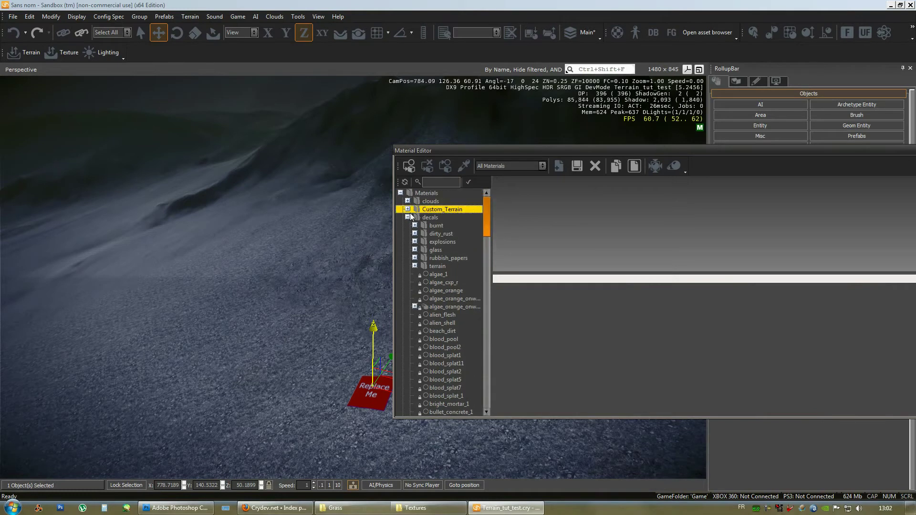
{"action": "left_click", "coordinate": [435, 219]}
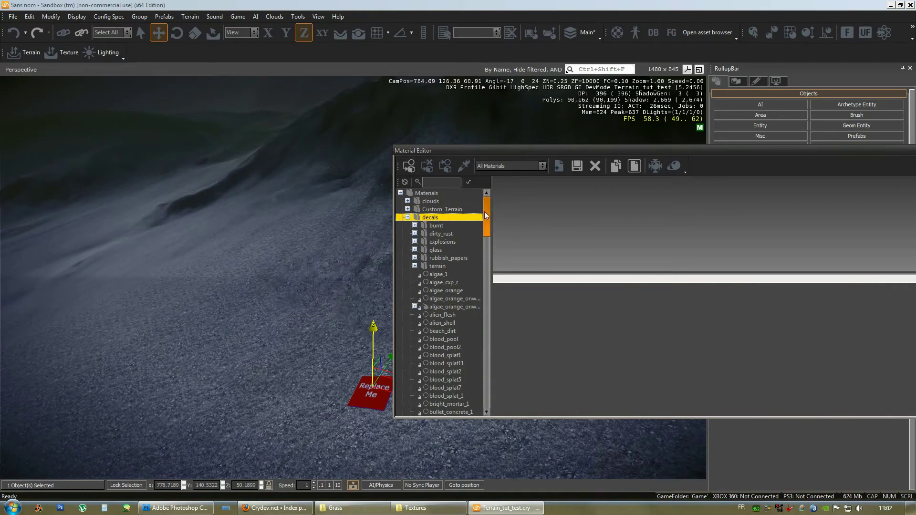
{"action": "left_click_drag", "start_coordinate": [485, 211], "coordinate": [485, 218]}
{"action": "left_click", "coordinate": [436, 233]}
{"action": "left_click", "coordinate": [414, 233]}
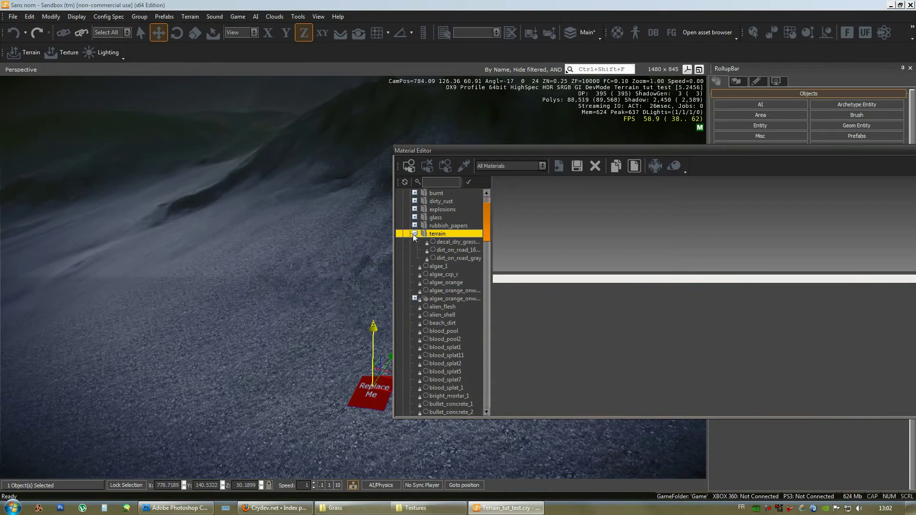
Preview the materials in the decals/terrain folder and select dirt_on_road_16_bright.
{"action": "left_click", "coordinate": [448, 242]}
{"action": "left_click", "coordinate": [448, 249]}
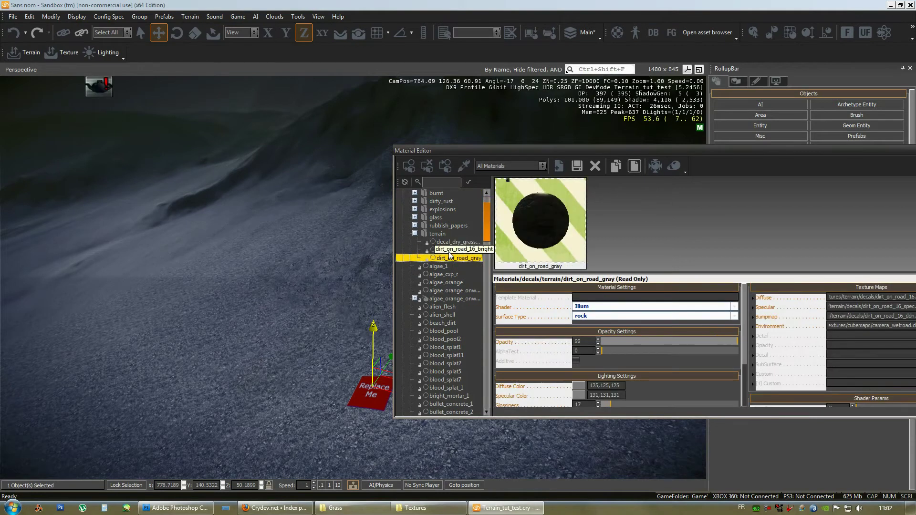
{"action": "left_click", "coordinate": [447, 243]}
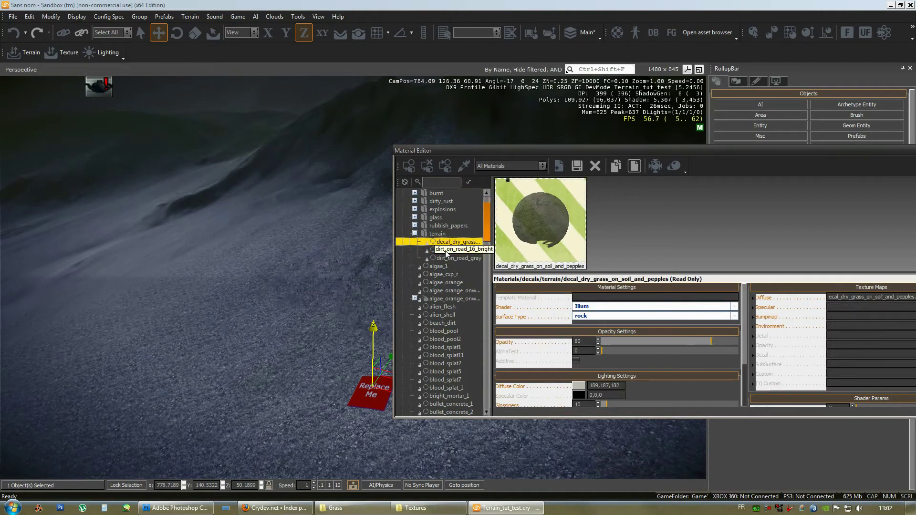
{"action": "left_click", "coordinate": [438, 252]}
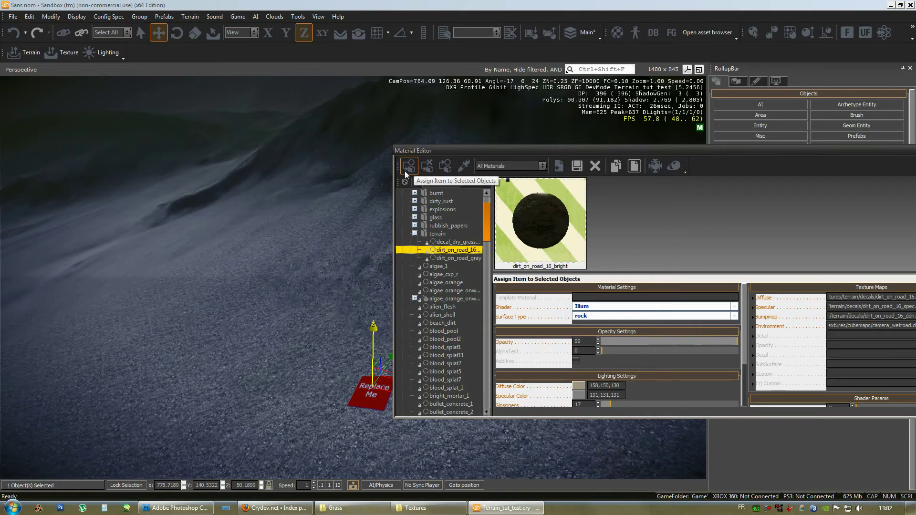
Raise the decal to a height of about 50.7 and assign the dirt_on_road_16_bright material to it.
{"action": "right_click_drag", "start_coordinate": [310, 245], "coordinate": [306, 317]}
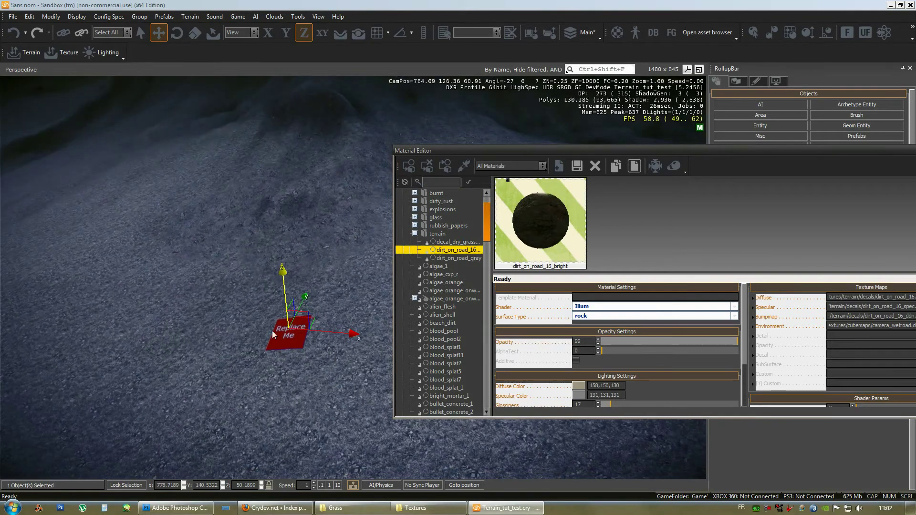
{"action": "left_click_drag", "start_coordinate": [282, 271], "coordinate": [283, 266]}
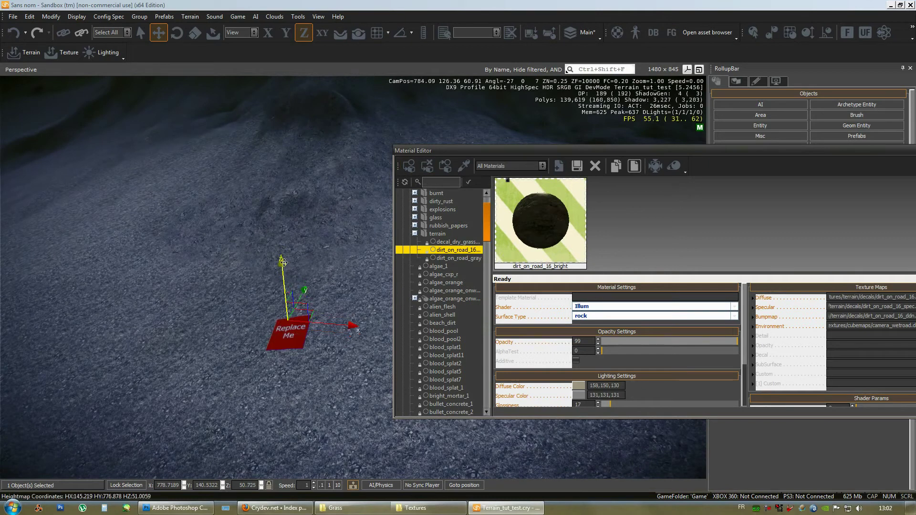
{"action": "left_click", "coordinate": [403, 168]}
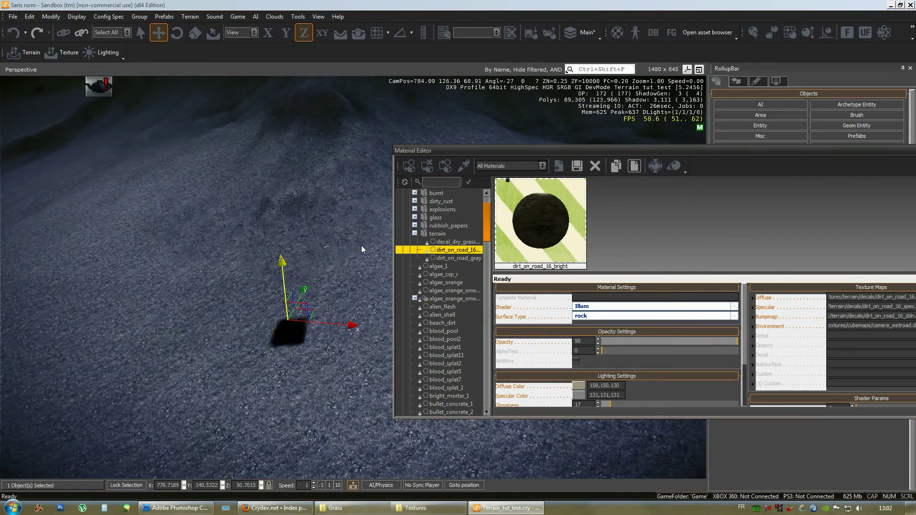
Inspect the decal up close and set its material's diffuse color to white (255,255,255).
{"action": "right_click_drag", "start_coordinate": [361, 246], "coordinate": [361, 245]}
{"action": "key", "text": "w"}
{"action": "key", "text": "w"}
{"action": "key", "text": "s"}
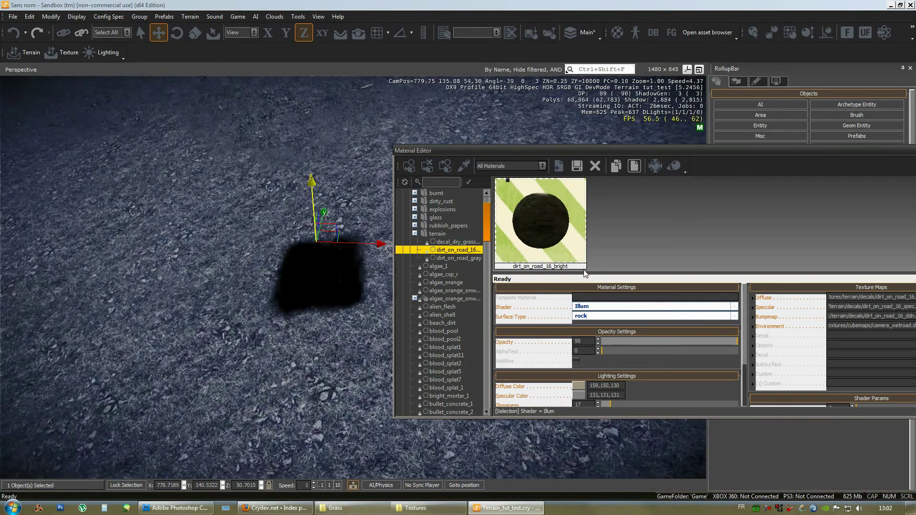
{"action": "right_click_drag", "start_coordinate": [322, 188], "coordinate": [314, 289]}
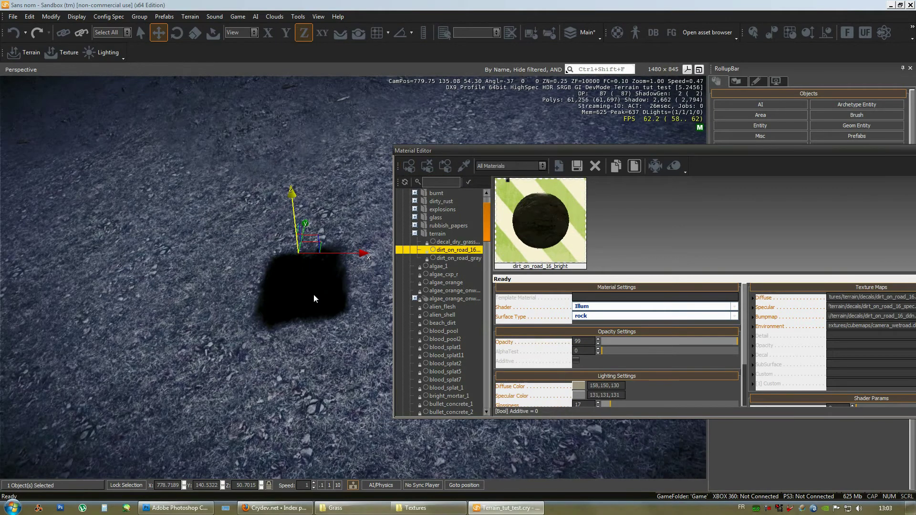
{"action": "left_click", "coordinate": [578, 385]}
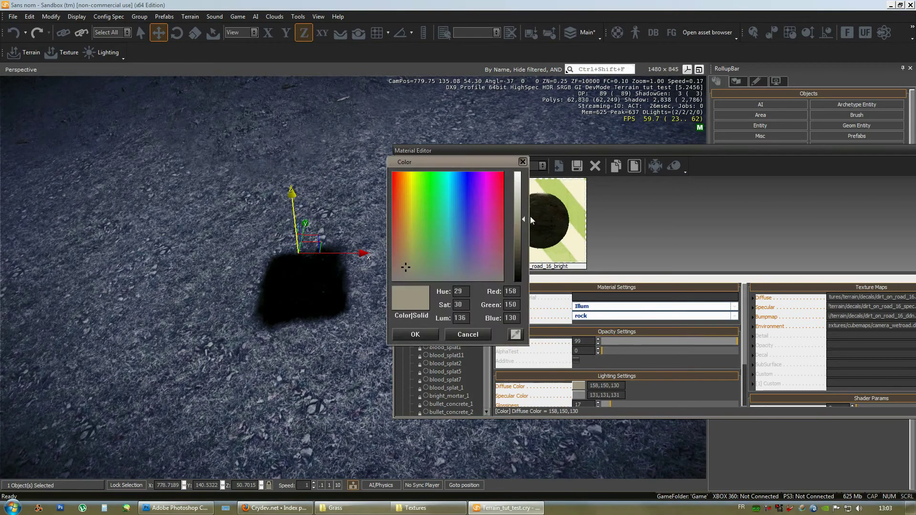
{"action": "left_click_drag", "start_coordinate": [530, 216], "coordinate": [524, 173]}
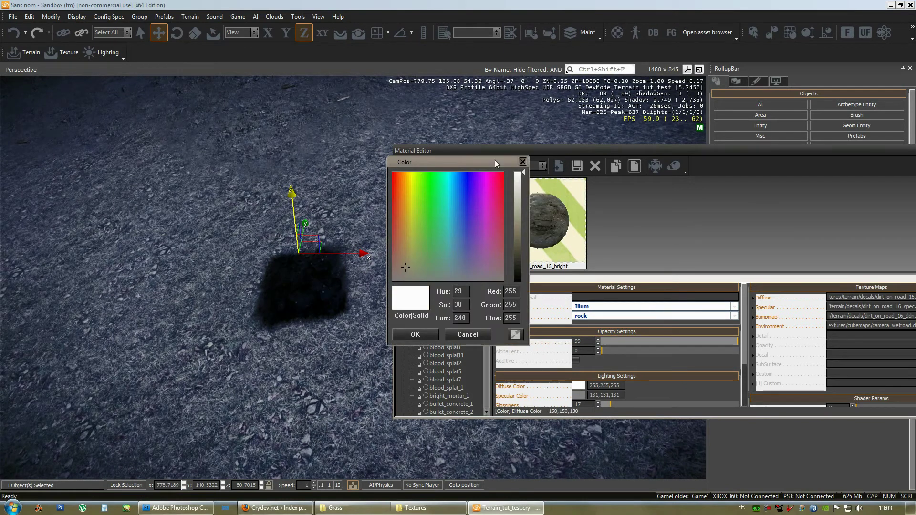
{"action": "left_click", "coordinate": [415, 335]}
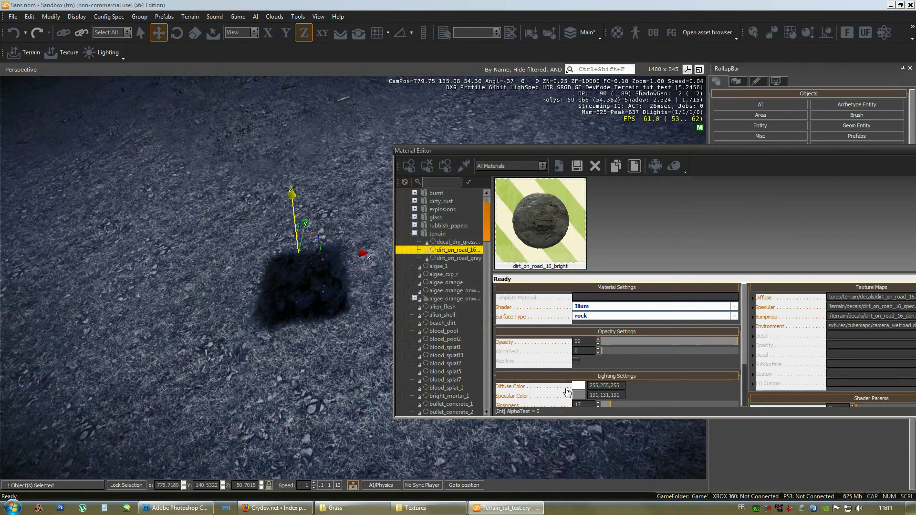
Lower the decal to a height of about 50.38 and close the Material Editor.
{"action": "key", "text": "d"}
{"action": "right_click_drag", "start_coordinate": [326, 375], "coordinate": [286, 265]}
{"action": "mouse_move", "coordinate": [263, 200]}
{"action": "left_mouse_down"}
{"action": "mouse_move", "coordinate": [263, 184]}
{"action": "mouse_move", "coordinate": [263, 212]}
{"action": "left_mouse_up"}
{"action": "left_click_drag", "start_coordinate": [880, 160], "coordinate": [745, 198]}
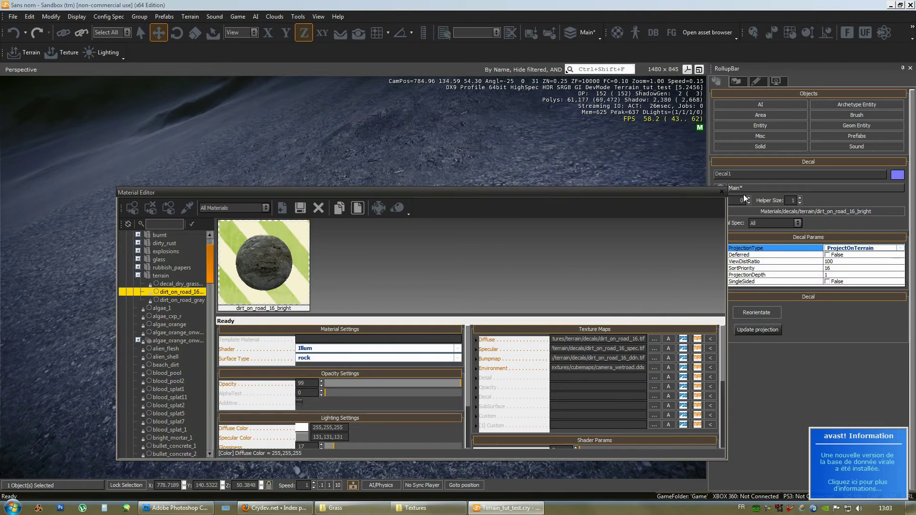
{"action": "left_click", "coordinate": [721, 191]}
{"action": "right_click_drag", "start_coordinate": [463, 368], "coordinate": [513, 359]}
{"action": "key", "text": "s"}
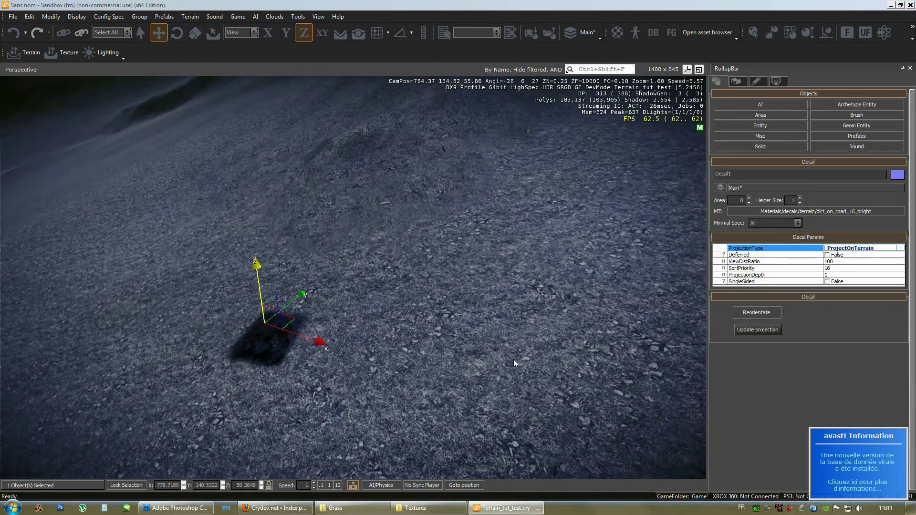
Set the decal's projection type to ProjectOnStaticObjects and raise it to a height of about 50.96.
{"action": "left_click", "coordinate": [851, 248]}
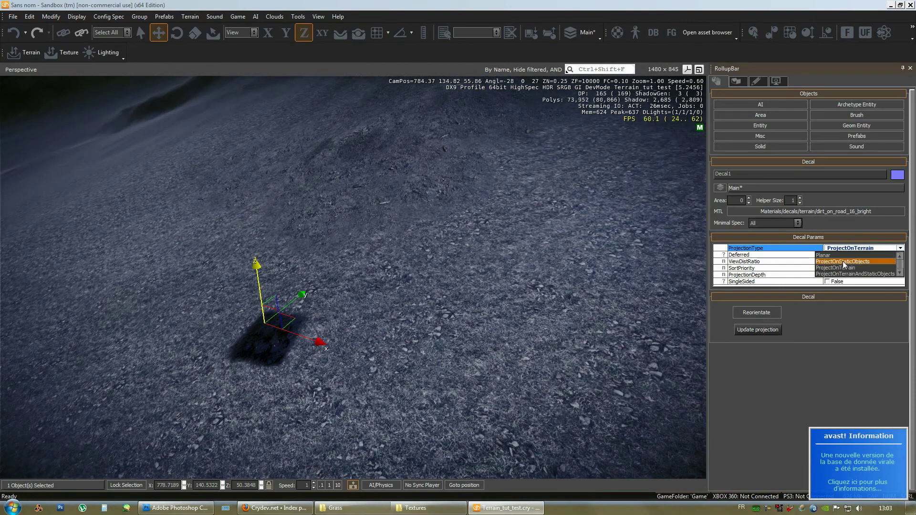
{"action": "left_click", "coordinate": [844, 264]}
{"action": "right_click_drag", "start_coordinate": [433, 253], "coordinate": [431, 253]}
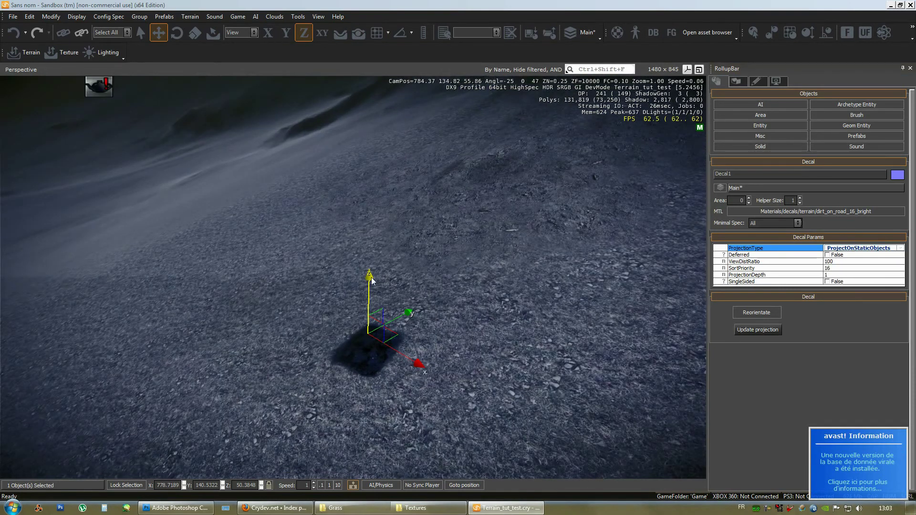
{"action": "left_click_drag", "start_coordinate": [368, 275], "coordinate": [369, 242]}
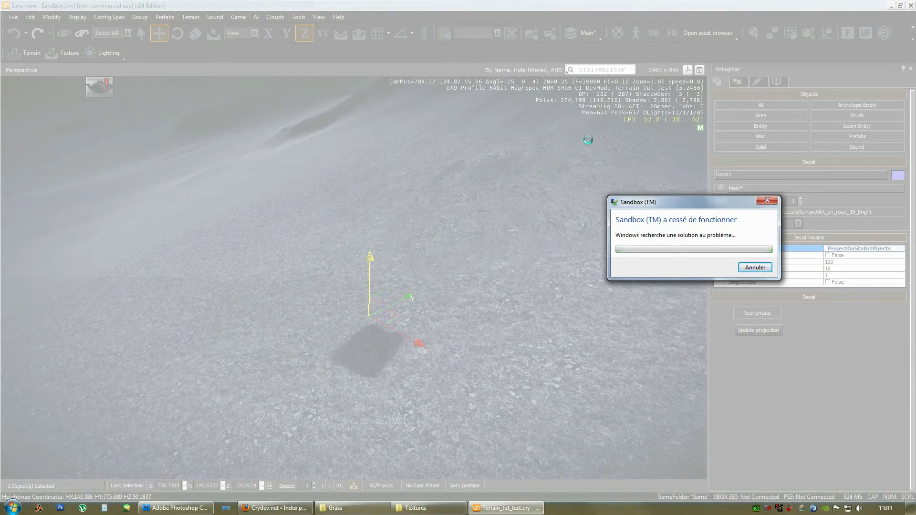
Move the crash dialog aside, switch to Photoshop and activate the Detail Grass layer's texture in Terrain_tut_Diffuse.tga.
{"action": "left_click_drag", "start_coordinate": [690, 207], "coordinate": [583, 149]}
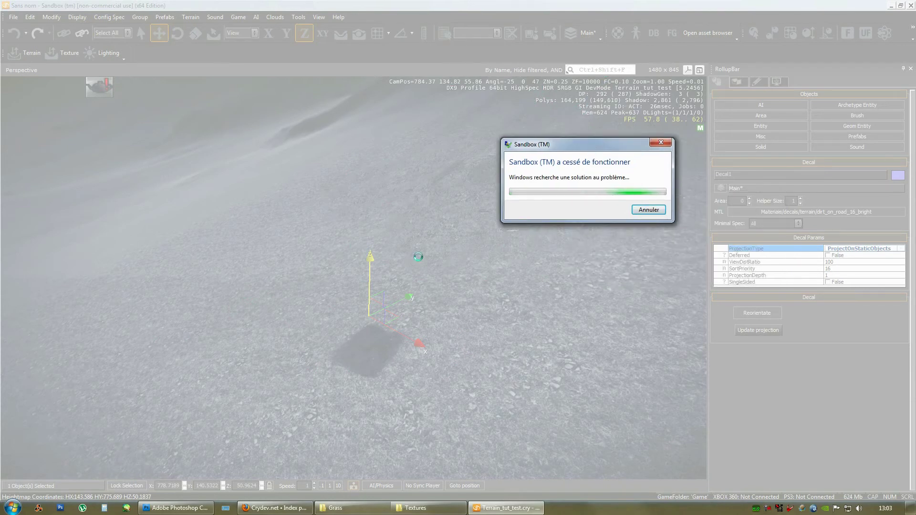
{"action": "left_click", "coordinate": [192, 505]}
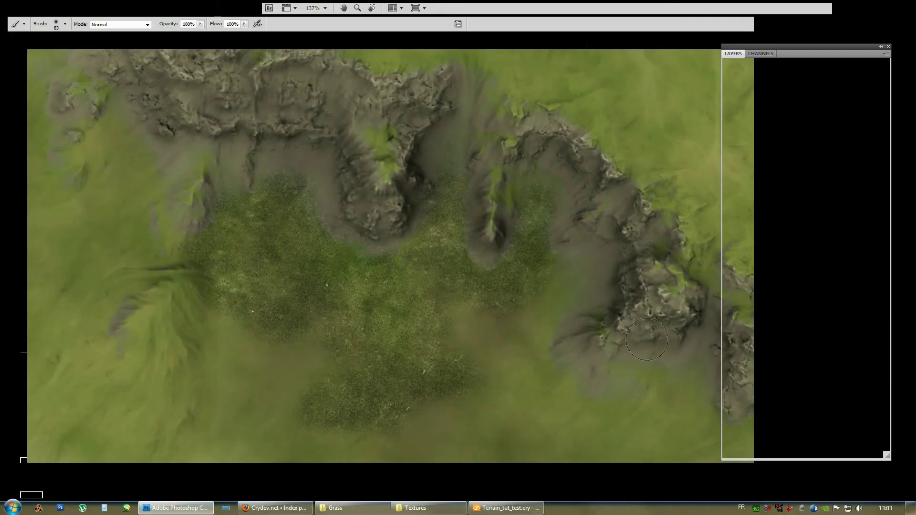
{"action": "left_click", "coordinate": [754, 144]}
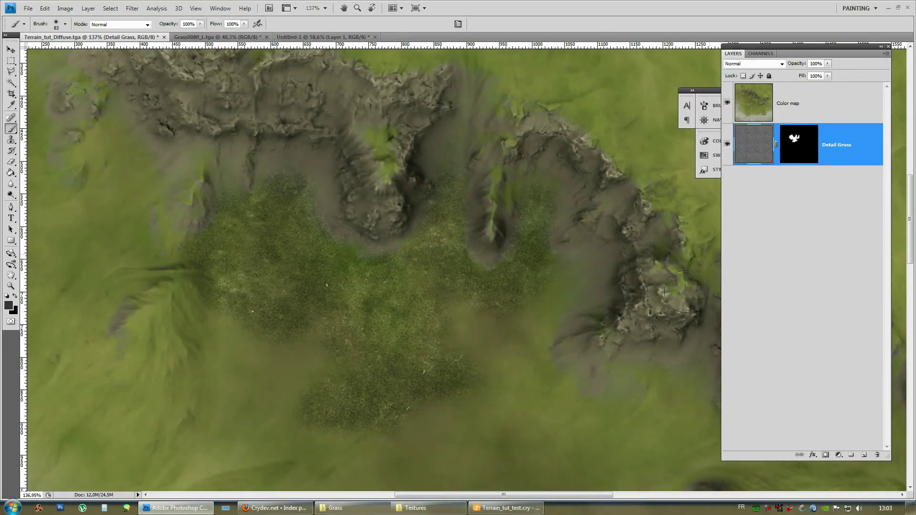
Examine the terrain texture around the cliffs and the painted detail grass patches at different zoom levels.
{"action": "scroll", "coordinate": [462, 276], "scroll_direction": "down", "scroll_amount": 2, "text": "alt"}
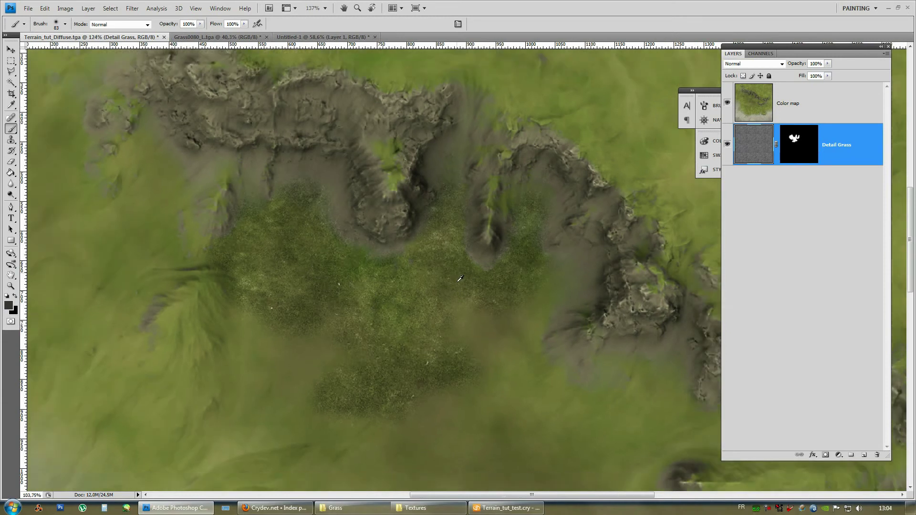
{"action": "scroll", "coordinate": [472, 154], "scroll_direction": "up", "scroll_amount": 2, "text": "alt"}
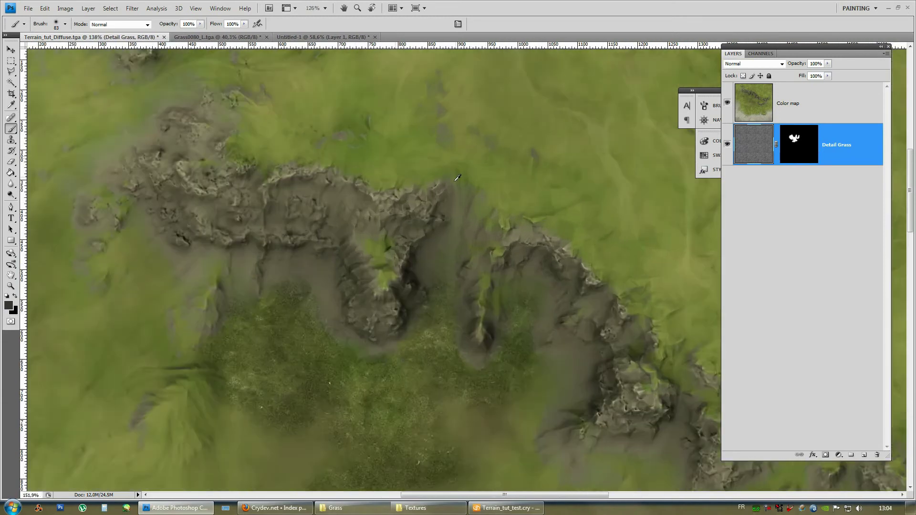
{"action": "scroll", "coordinate": [453, 304], "scroll_direction": "down", "scroll_amount": 1, "text": "alt"}
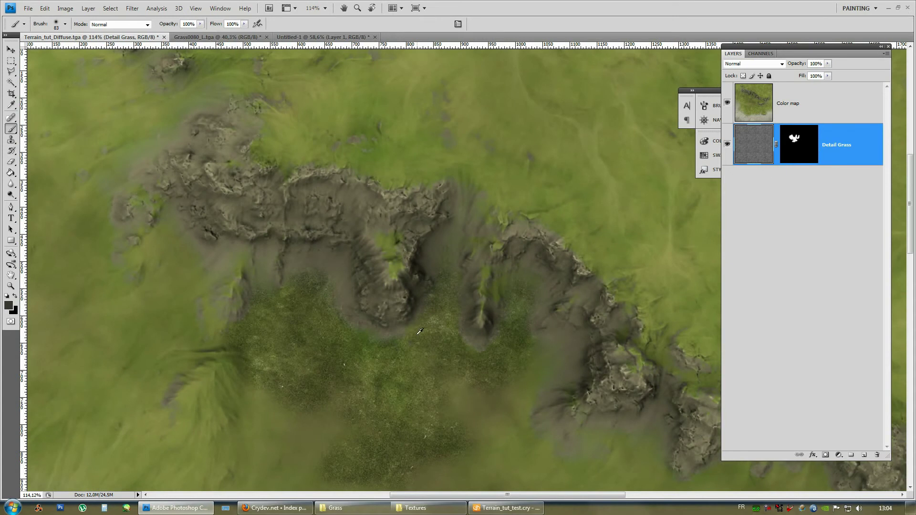
{"action": "left_click_drag", "start_coordinate": [462, 366], "coordinate": [424, 209]}
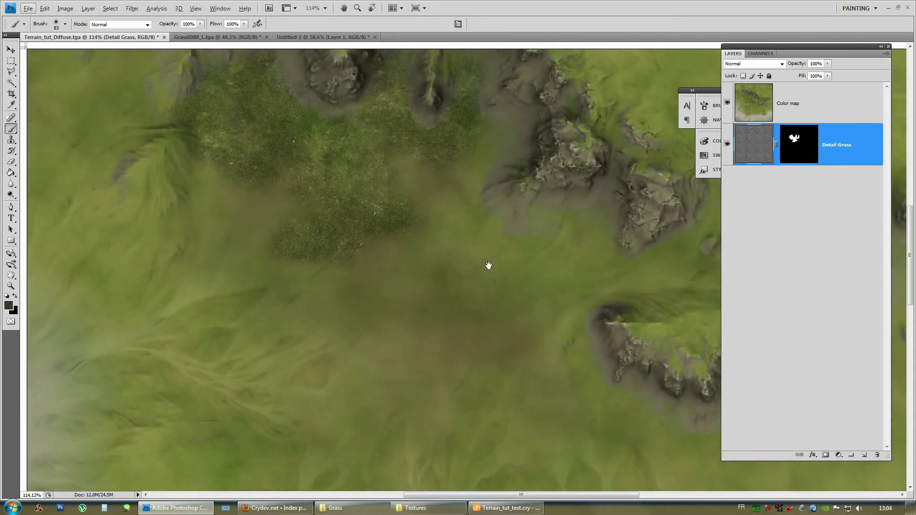
{"action": "left_click_drag", "start_coordinate": [482, 260], "coordinate": [459, 319]}
{"action": "left_click_drag", "start_coordinate": [403, 262], "coordinate": [396, 266]}
{"action": "left_click_drag", "start_coordinate": [424, 207], "coordinate": [389, 284]}
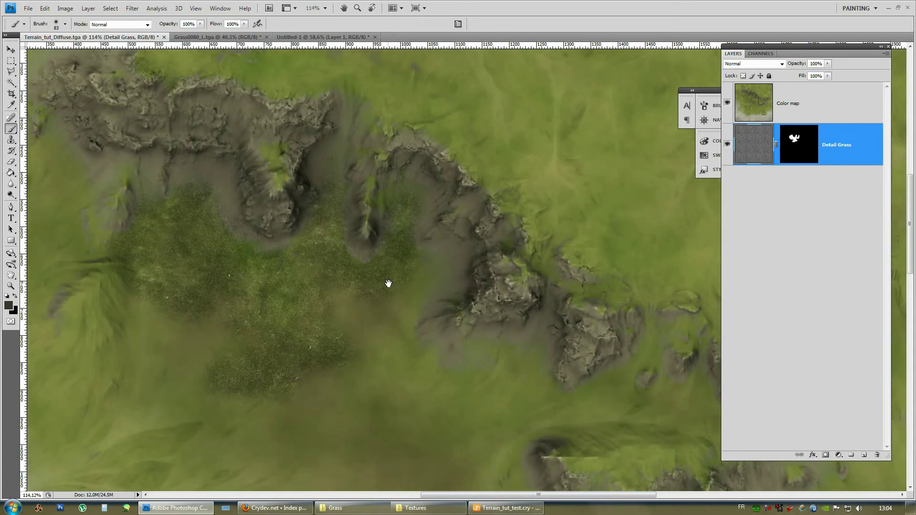
{"action": "left_click_drag", "start_coordinate": [417, 316], "coordinate": [425, 347]}
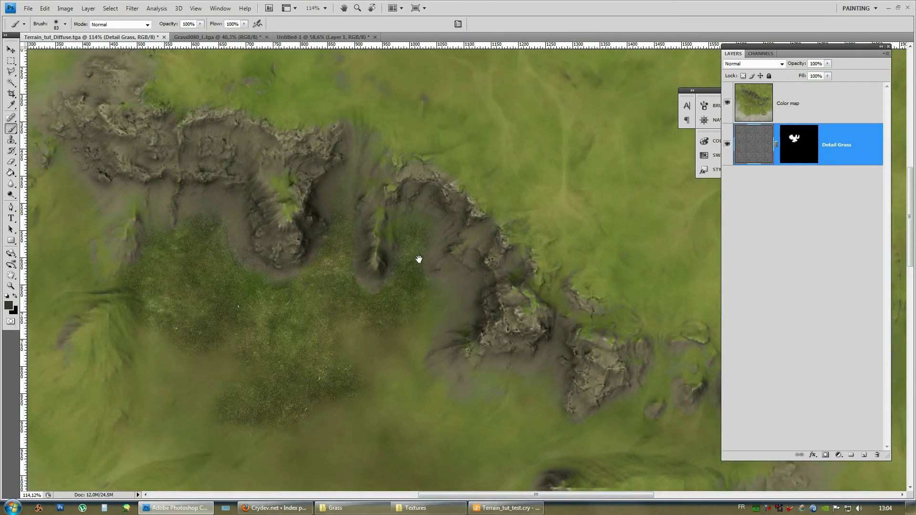
{"action": "left_click_drag", "start_coordinate": [419, 260], "coordinate": [423, 305]}
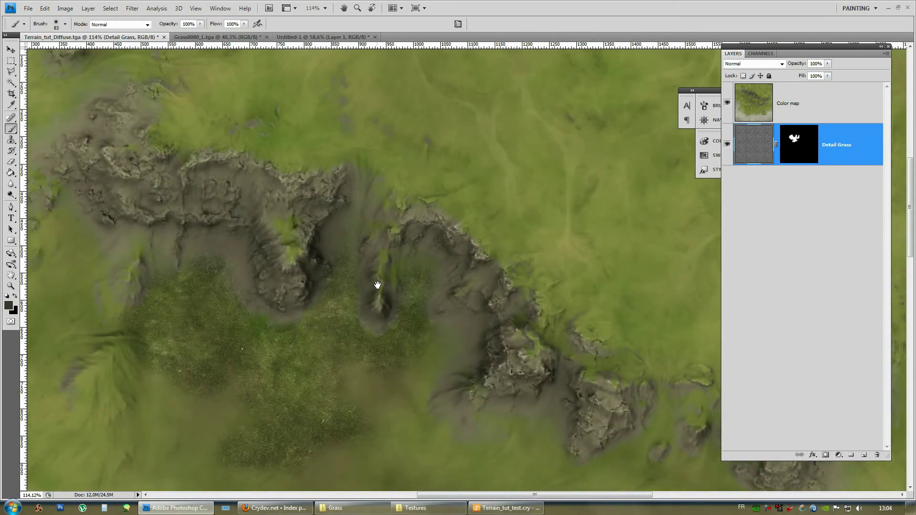
{"action": "left_click_drag", "start_coordinate": [503, 213], "coordinate": [476, 303]}
{"action": "left_click_drag", "start_coordinate": [324, 399], "coordinate": [419, 292]}
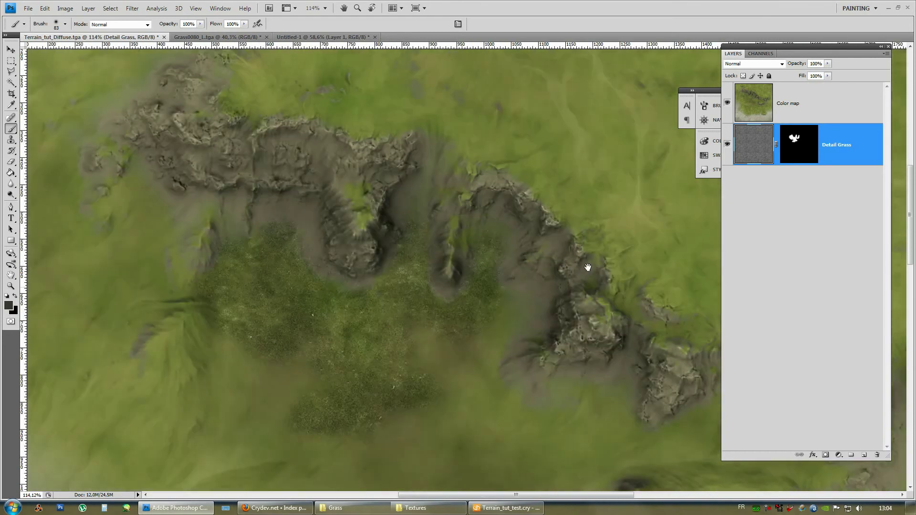
{"action": "left_click_drag", "start_coordinate": [494, 259], "coordinate": [442, 248]}
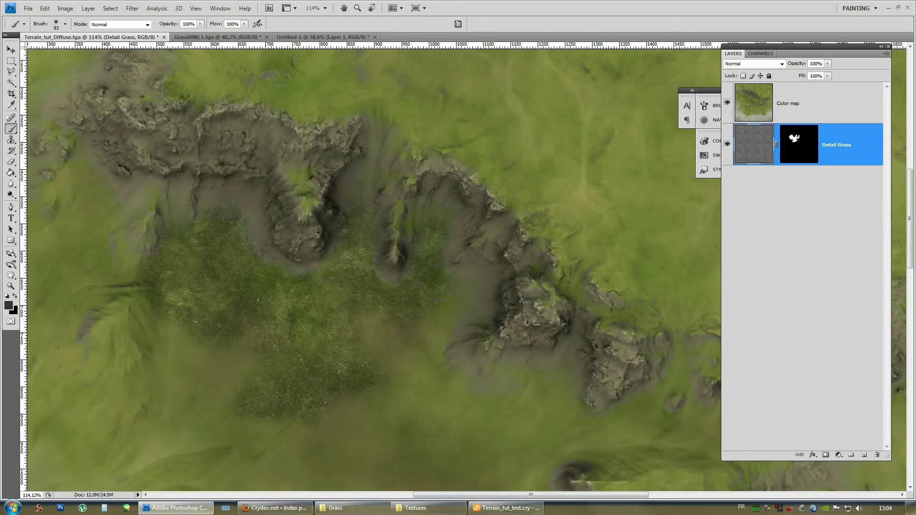
{"action": "mouse_move", "coordinate": [368, 174]}
{"action": "left_mouse_down"}
{"action": "mouse_move", "coordinate": [439, 286]}
{"action": "mouse_move", "coordinate": [424, 419]}
{"action": "mouse_move", "coordinate": [472, 178]}
{"action": "left_mouse_up"}
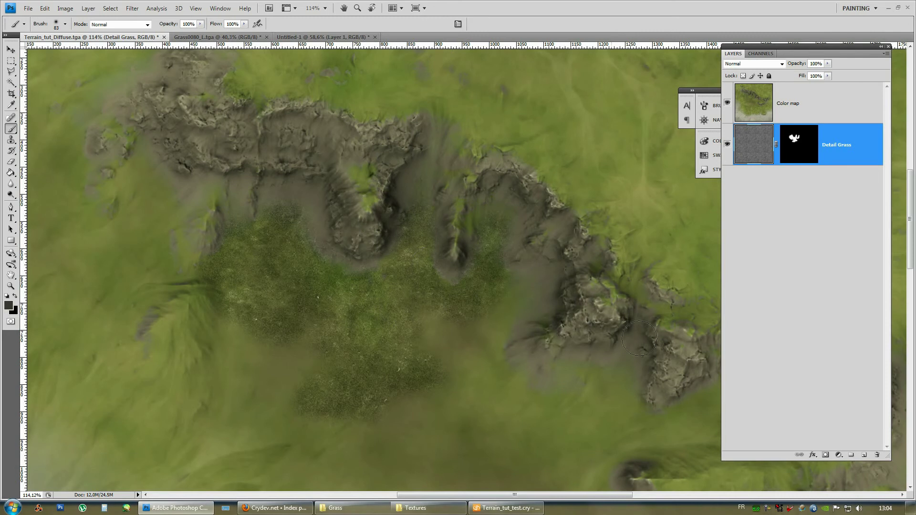
Check the Sandbox crash dialog and switch to the Crydev.net page in Firefox.
{"action": "left_click", "coordinate": [506, 508]}
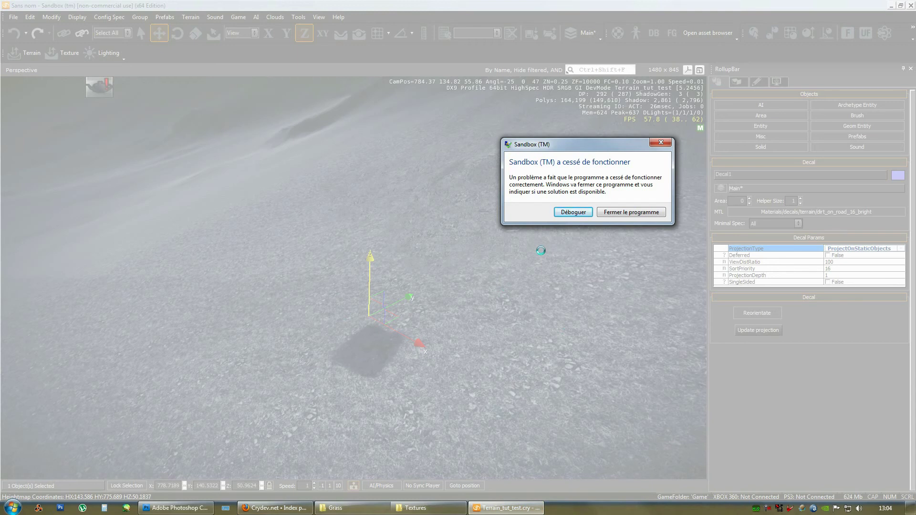
{"action": "left_click", "coordinate": [274, 507]}
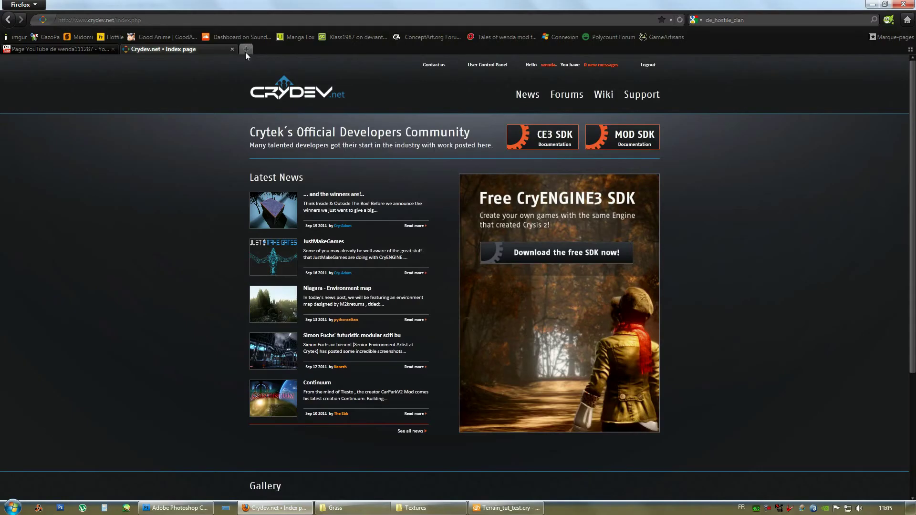